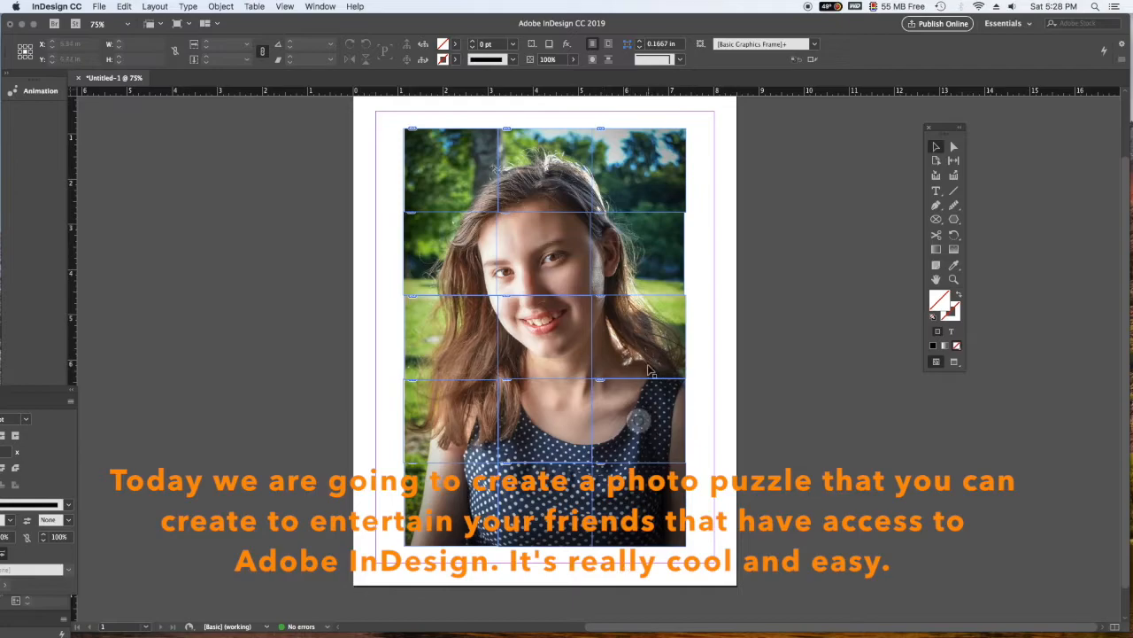
- Move four pieces of the gridded photo out of place to scatter the puzzle
{"action": "left_click", "coordinate": [662, 317]}
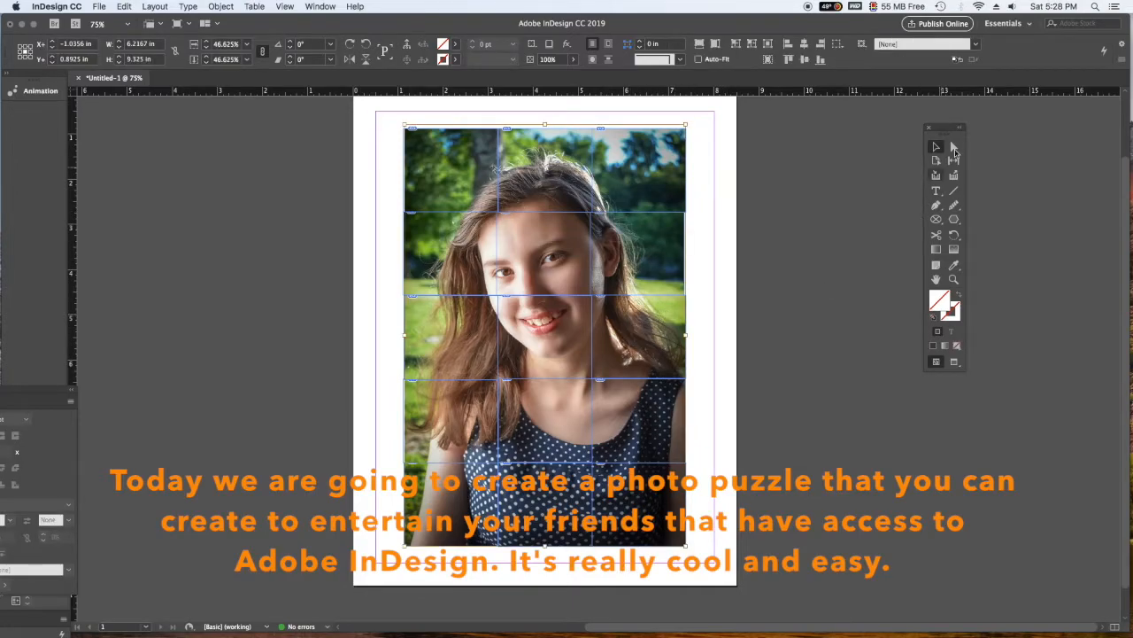
{"action": "left_click", "coordinate": [875, 187]}
{"action": "left_click_drag", "start_coordinate": [604, 335], "coordinate": [689, 347]}
{"action": "left_click_drag", "start_coordinate": [478, 168], "coordinate": [334, 168]}
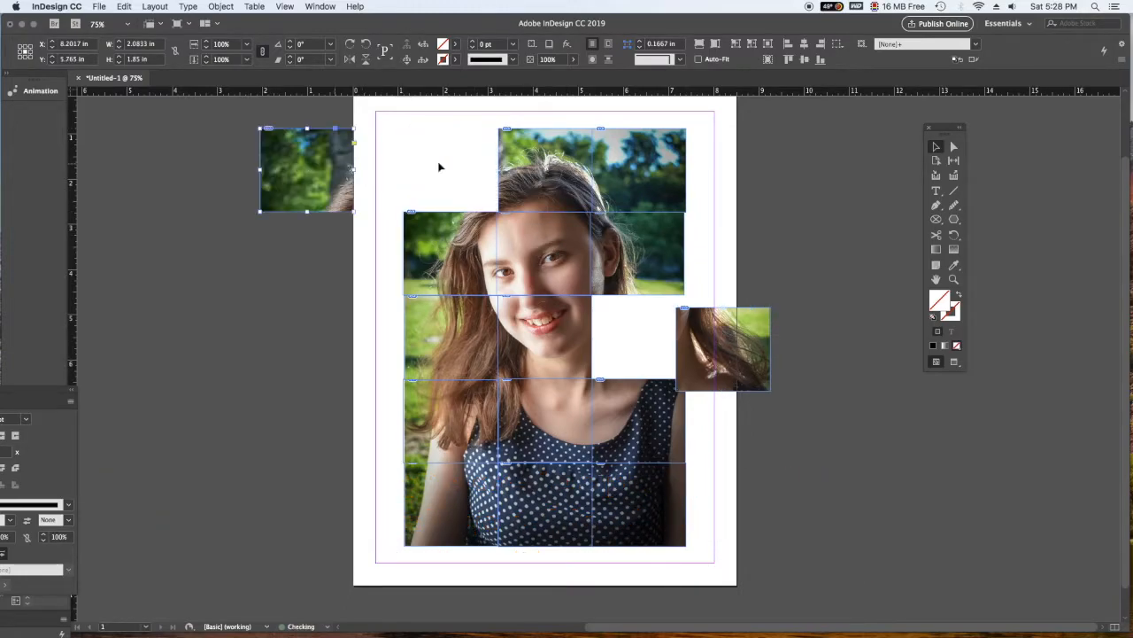
{"action": "left_click_drag", "start_coordinate": [464, 438], "coordinate": [410, 456]}
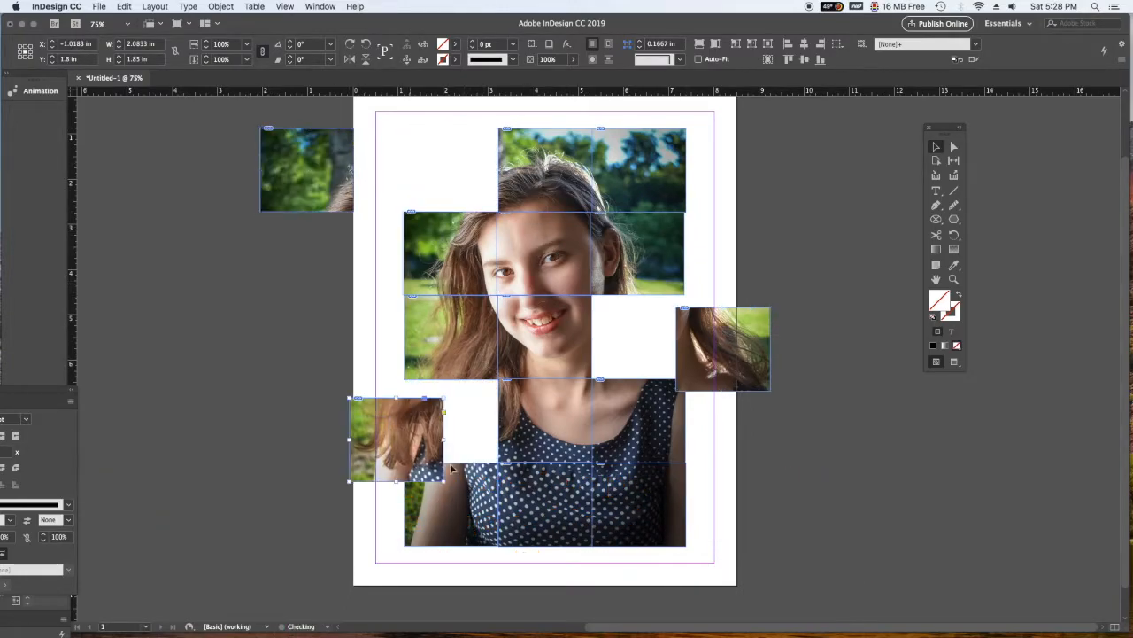
{"action": "left_click_drag", "start_coordinate": [656, 528], "coordinate": [681, 547]}
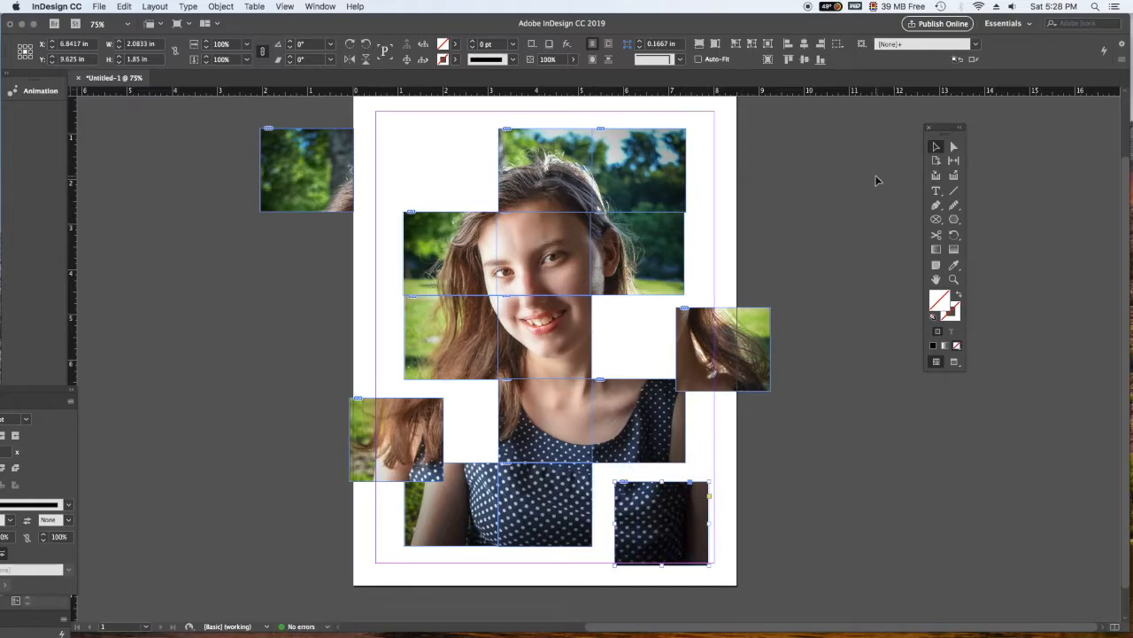
- Delete all the photo pieces to leave a blank page
{"action": "left_click_drag", "start_coordinate": [768, 122], "coordinate": [236, 556]}
{"action": "key", "text": "Delete"}
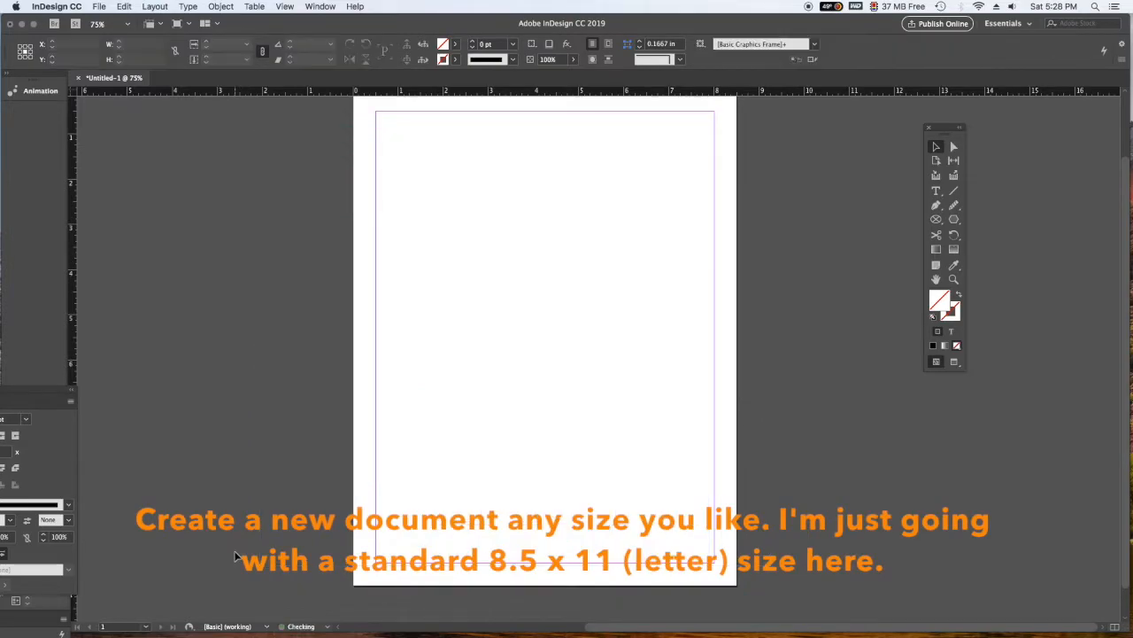
- Place the 2020B LL110 Centennial1 AftCritique portrait JPEG from the Desktop onto the page
{"action": "left_click", "coordinate": [94, 5]}
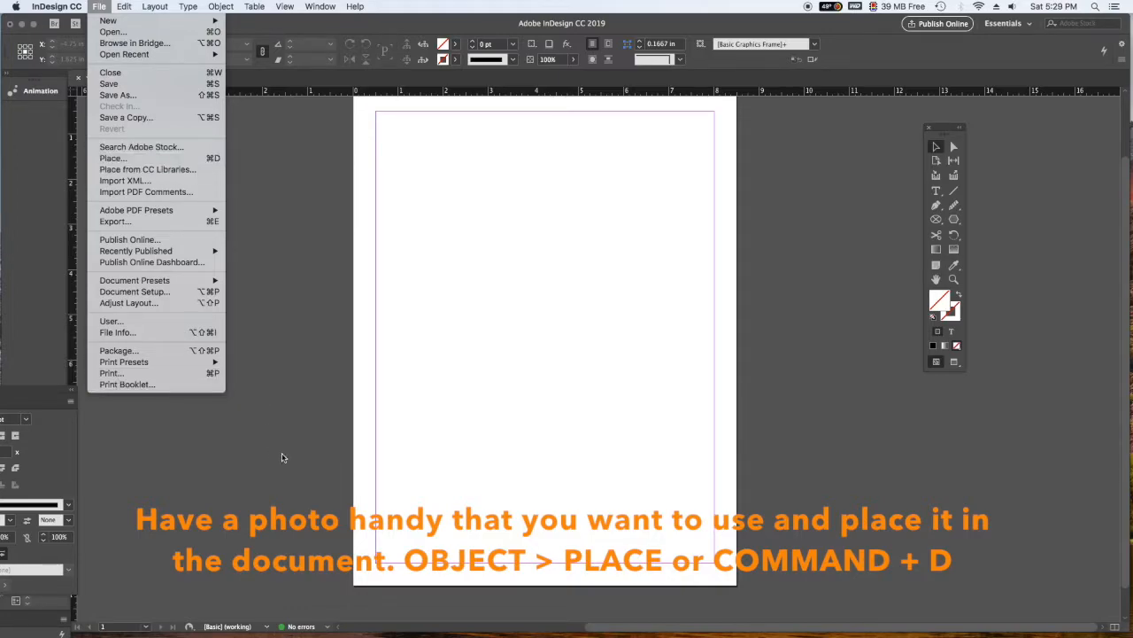
{"action": "left_click", "coordinate": [111, 159]}
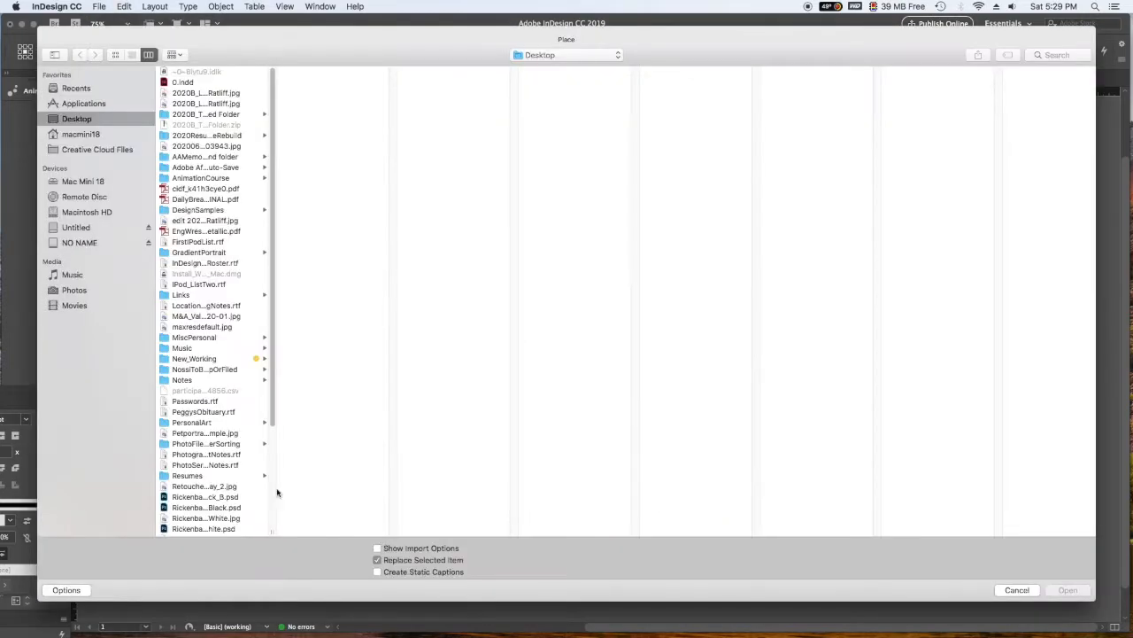
{"action": "scroll", "coordinate": [268, 312], "scroll_direction": "down", "scroll_amount": 5}
{"action": "scroll", "coordinate": [266, 342], "scroll_direction": "up", "scroll_amount": 5}
{"action": "left_click", "coordinate": [212, 93]}
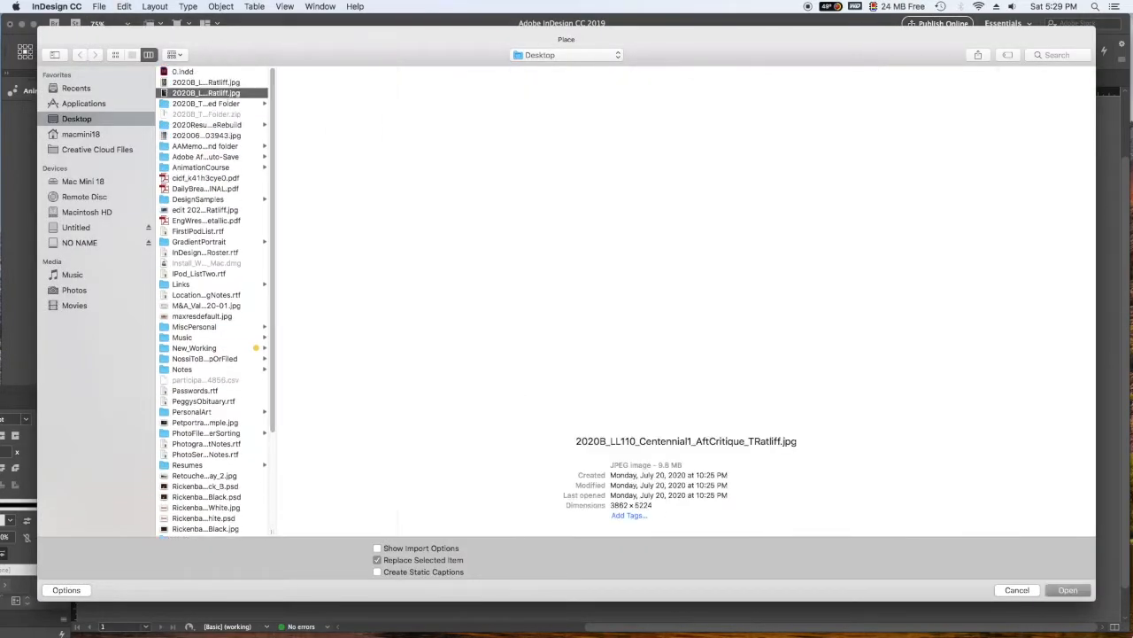
{"action": "left_click", "coordinate": [1068, 589]}
{"action": "left_click", "coordinate": [451, 166]}
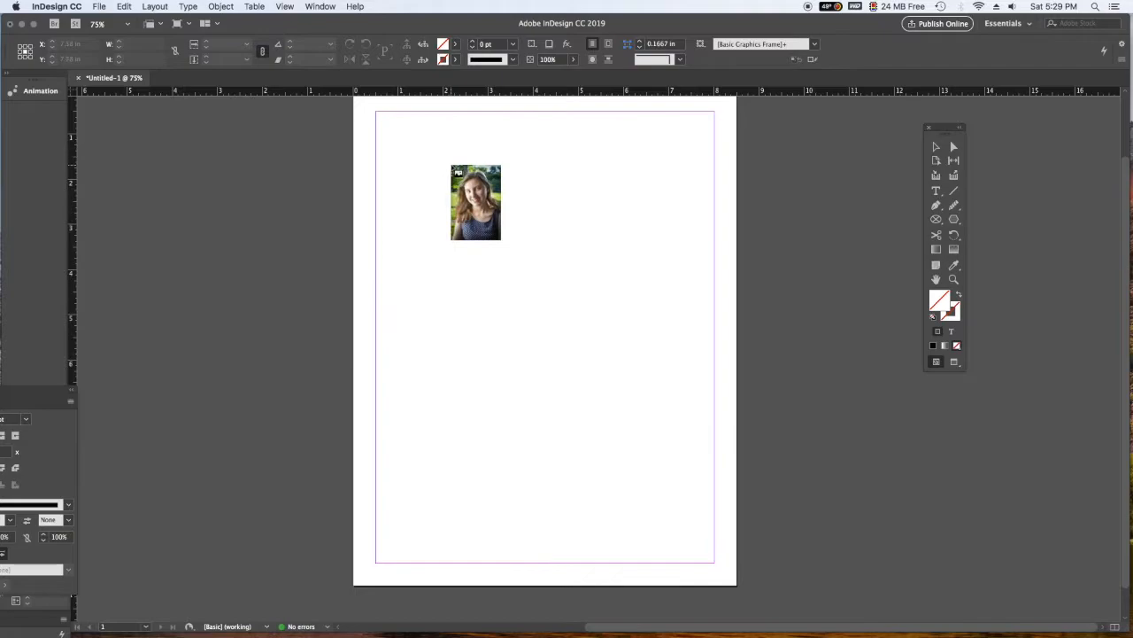
{"action": "left_click", "coordinate": [451, 166]}
- Reposition the placed photo and resize its frame to 7.5 in by 10 in, filling the page margins
{"action": "left_click_drag", "start_coordinate": [887, 316], "coordinate": [784, 255]}
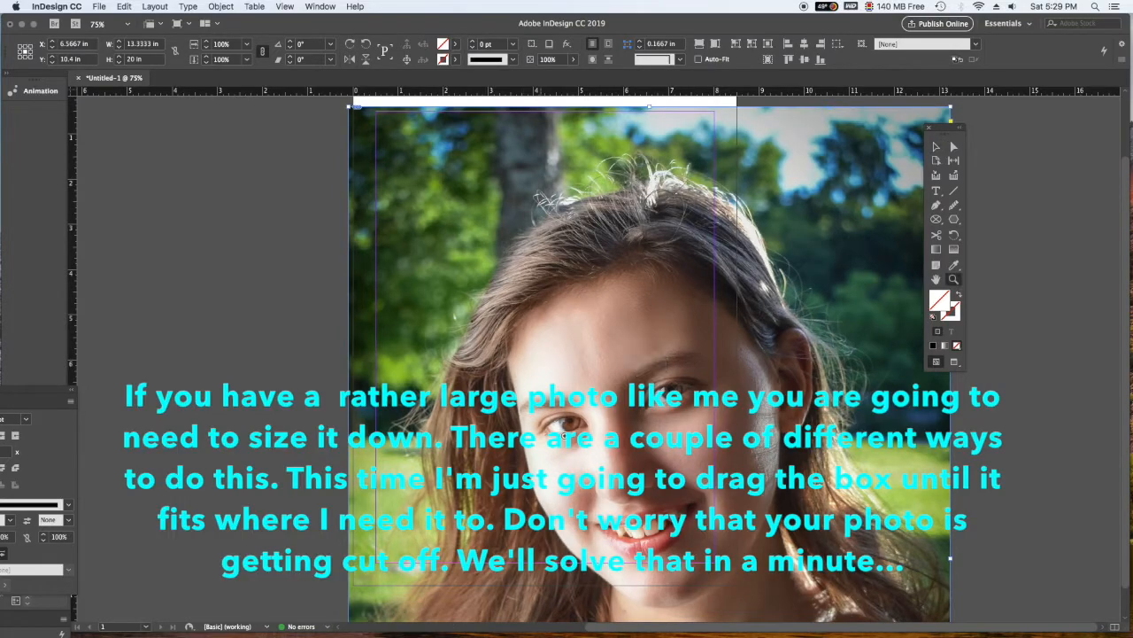
{"action": "left_click", "coordinate": [937, 148]}
{"action": "left_click_drag", "start_coordinate": [950, 107], "coordinate": [580, 381]}
{"action": "left_click_drag", "start_coordinate": [555, 456], "coordinate": [587, 196]}
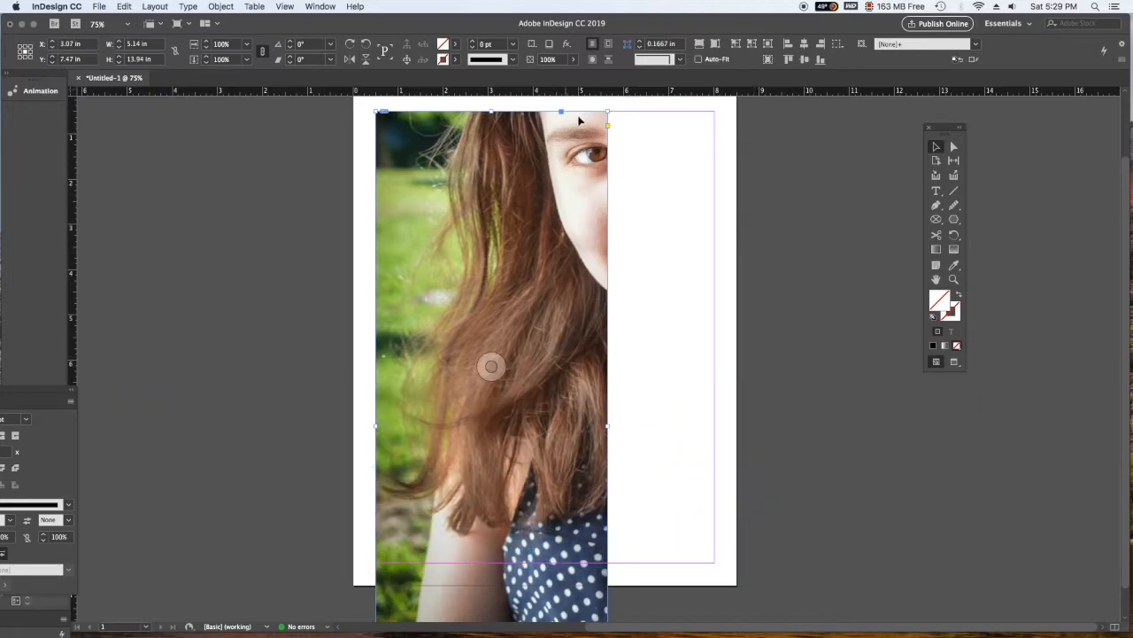
{"action": "left_click_drag", "start_coordinate": [603, 112], "coordinate": [529, 138]}
{"action": "left_click_drag", "start_coordinate": [541, 231], "coordinate": [714, 232]}
{"action": "left_click_drag", "start_coordinate": [546, 348], "coordinate": [554, 562]}
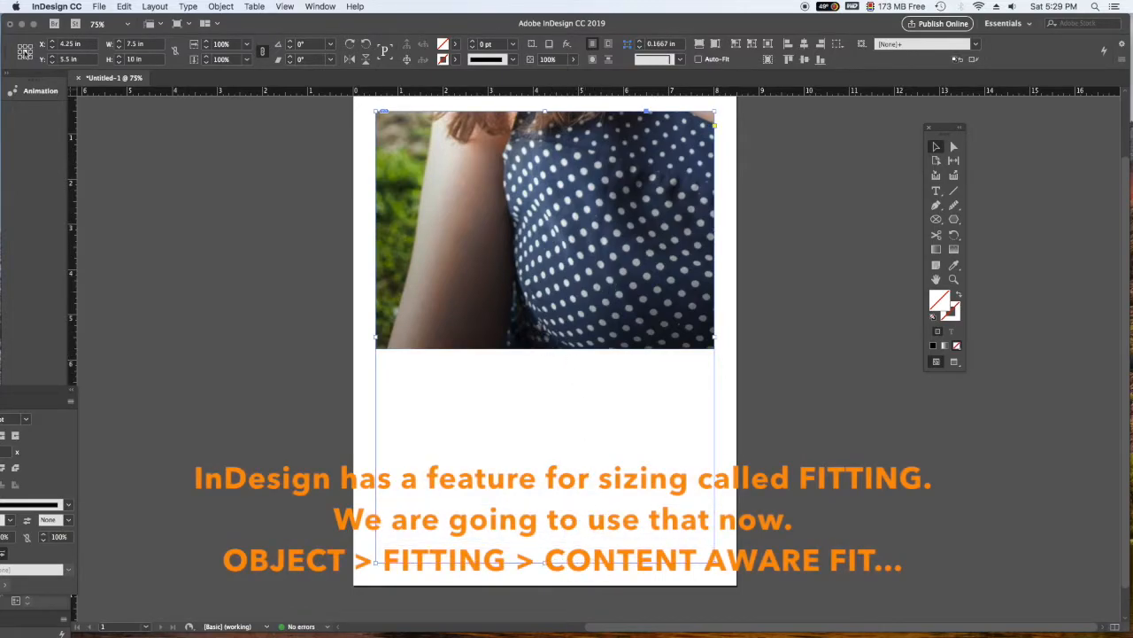
- Apply Content-Aware Fit to the photo inside its frame
{"action": "left_click", "coordinate": [215, 6]}
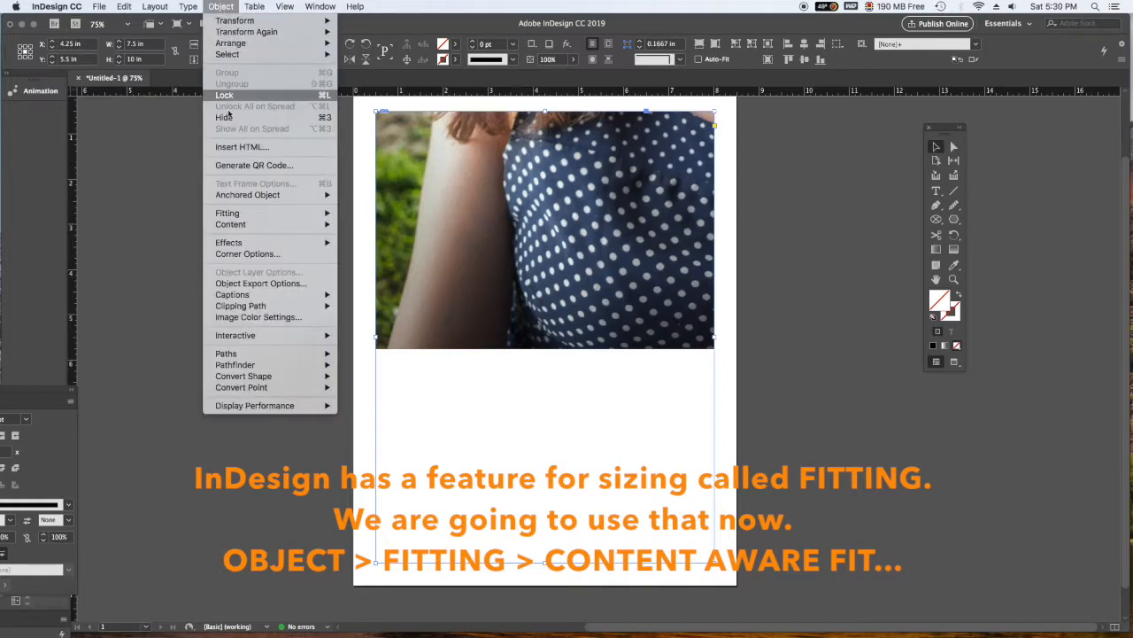
{"action": "mouse_move", "coordinate": [232, 217]}
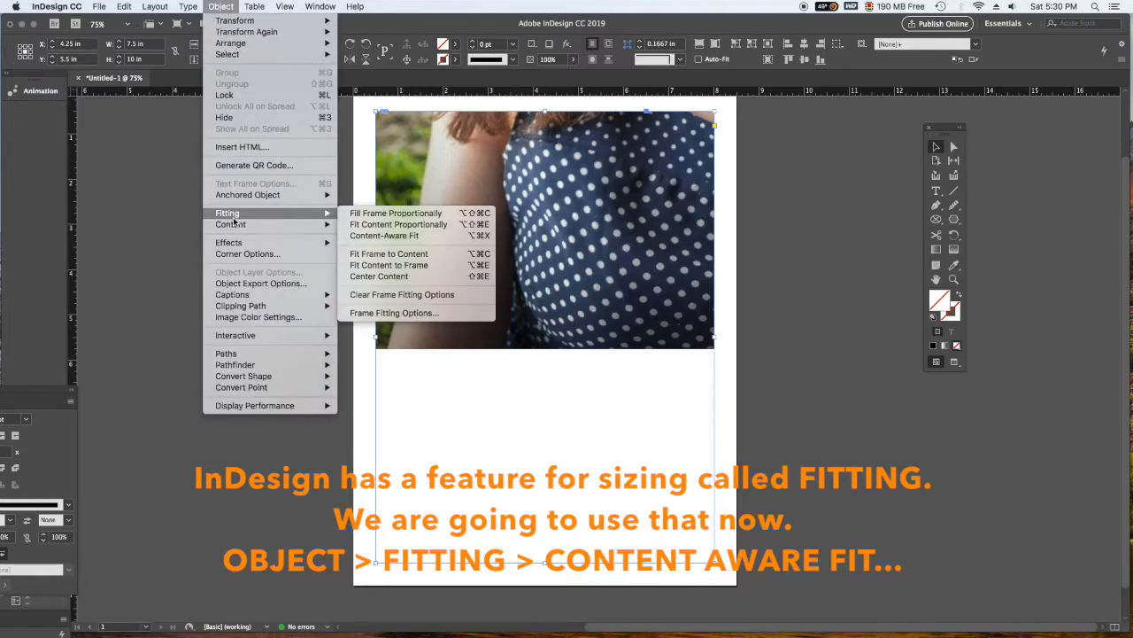
{"action": "left_click", "coordinate": [408, 235]}
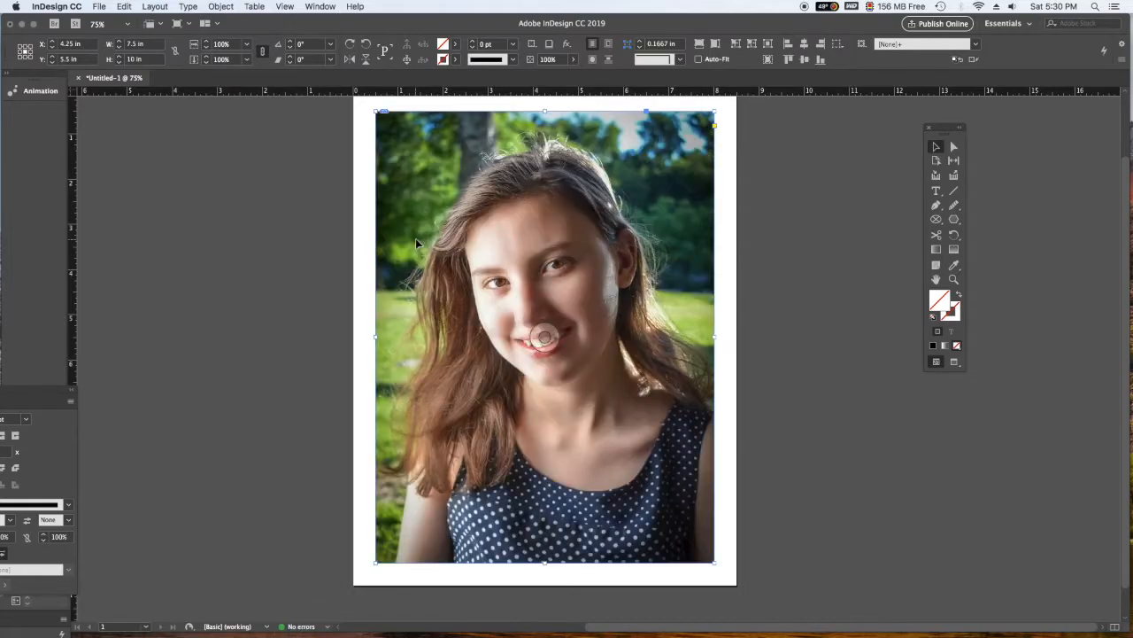
- Reselect the photo and display the list of available scripts
{"action": "left_click", "coordinate": [778, 312]}
{"action": "left_click", "coordinate": [685, 227]}
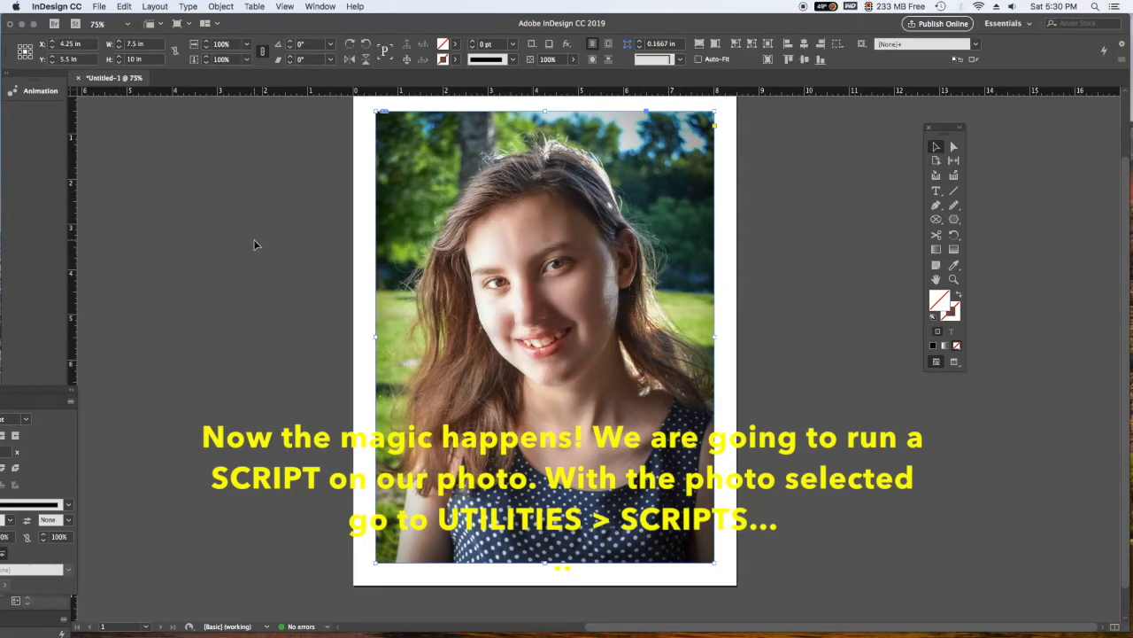
{"action": "left_click", "coordinate": [321, 6]}
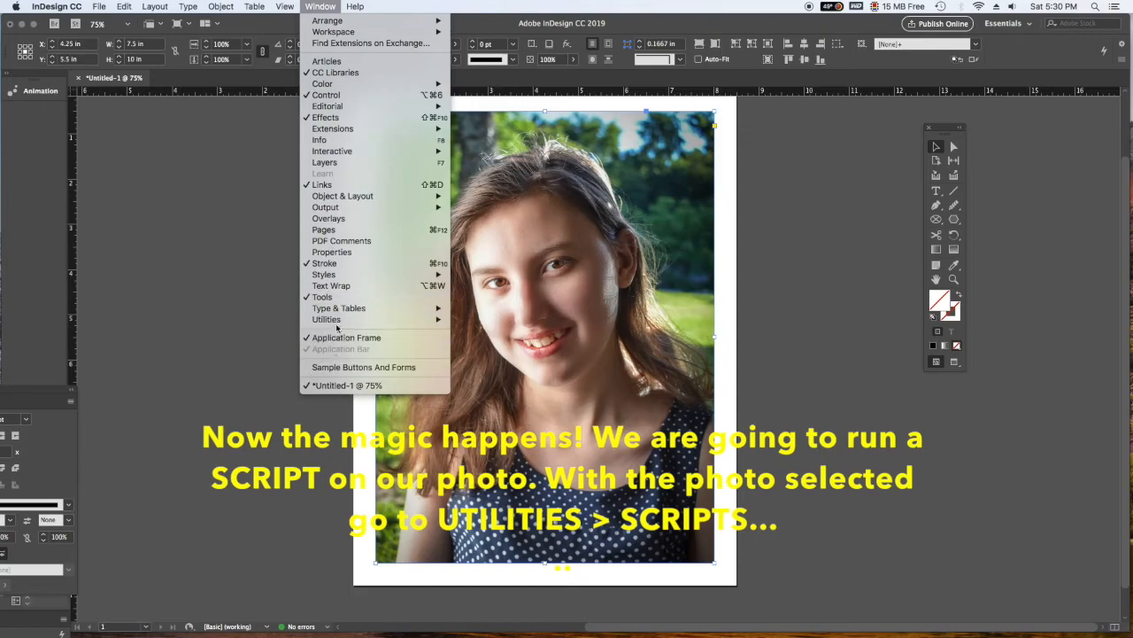
{"action": "mouse_move", "coordinate": [340, 324]}
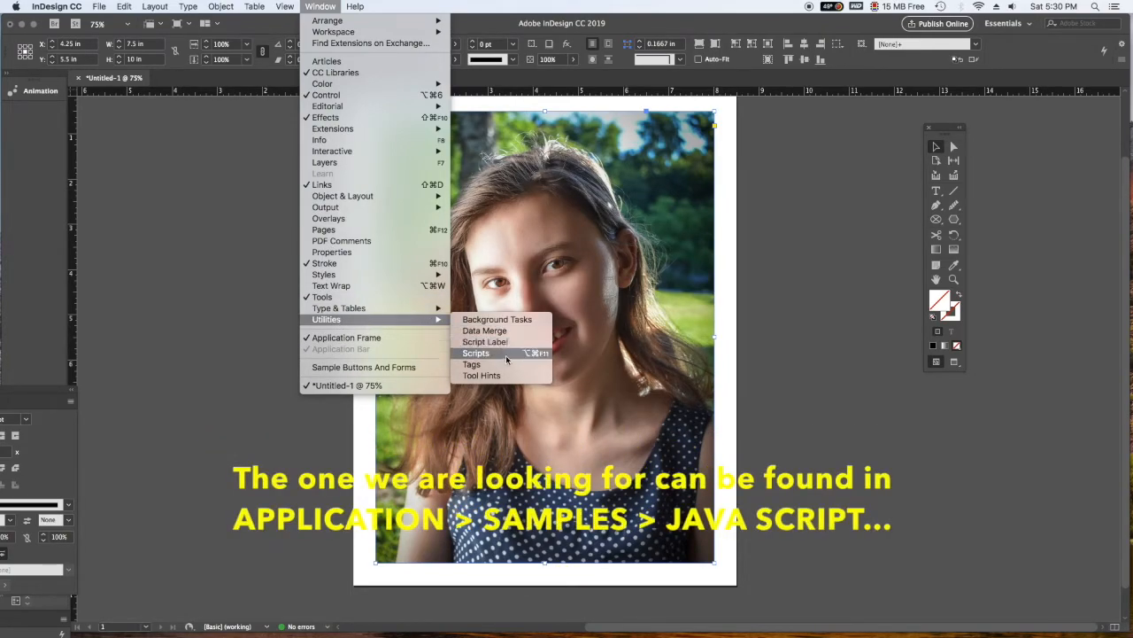
{"action": "left_click", "coordinate": [479, 354]}
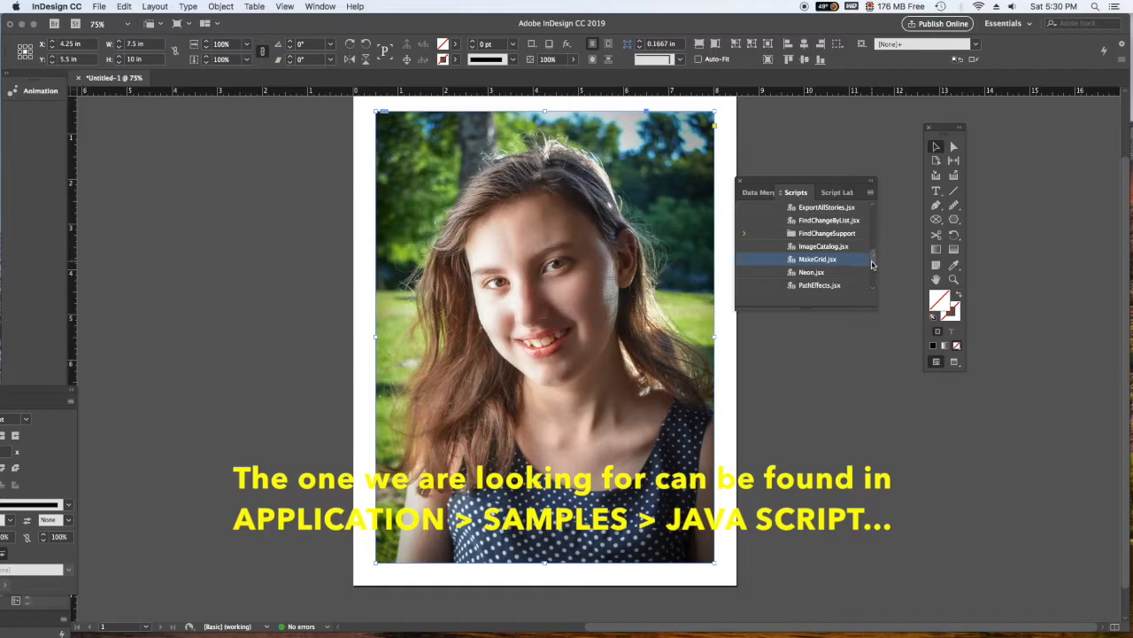
- Collapse the script list to its top-level Application and User folders
{"action": "left_click_drag", "start_coordinate": [872, 264], "coordinate": [864, 216]}
{"action": "left_click", "coordinate": [743, 261]}
{"action": "left_click", "coordinate": [743, 233]}
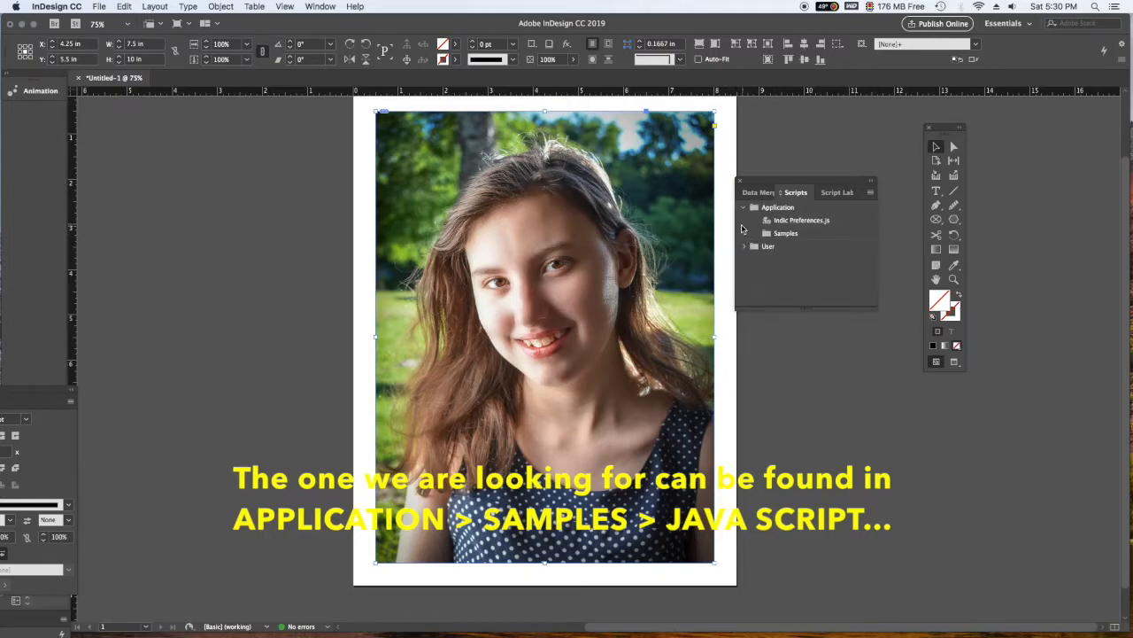
{"action": "left_click", "coordinate": [744, 207]}
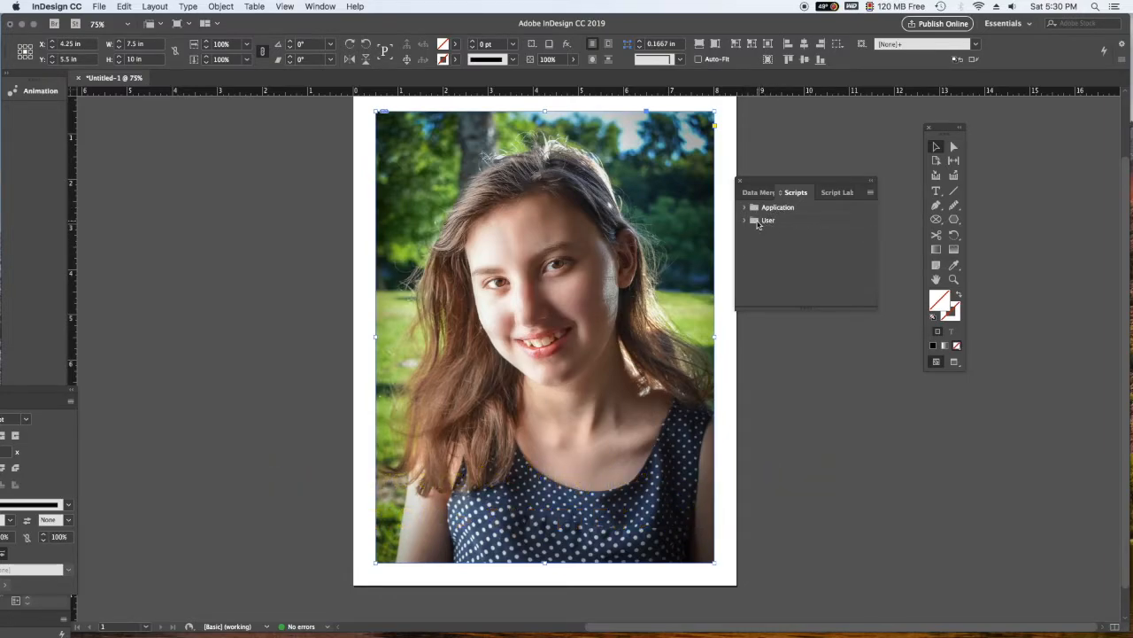
- Run the MakeGrid.jsx script from the Application folder's JavaScript samples on the selected photo
{"action": "left_click", "coordinate": [744, 208]}
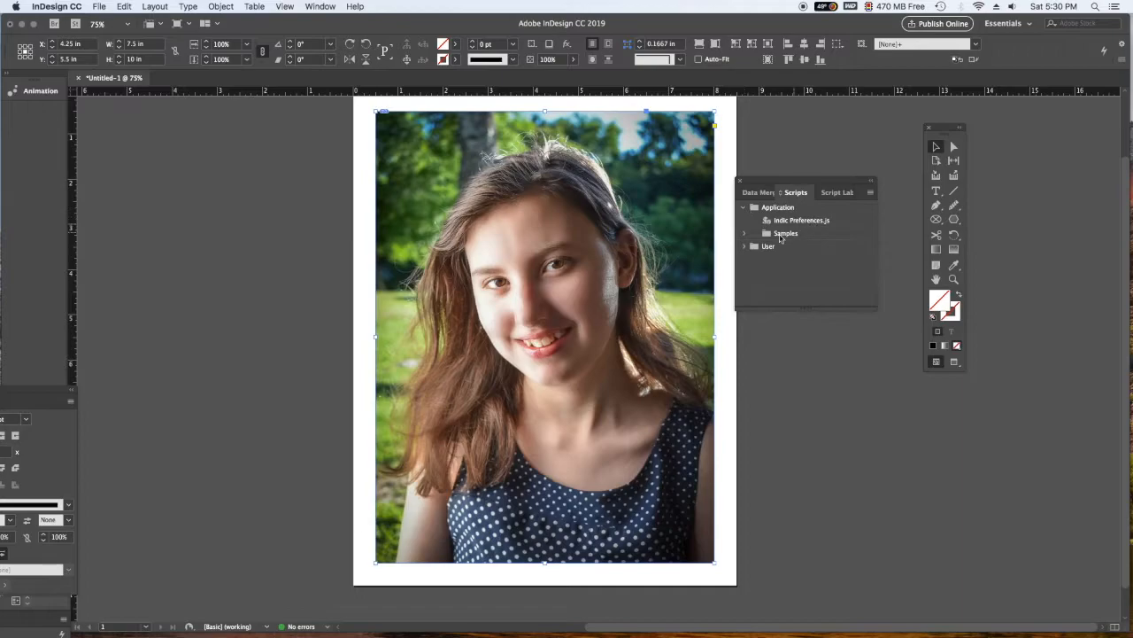
{"action": "left_click", "coordinate": [744, 234]}
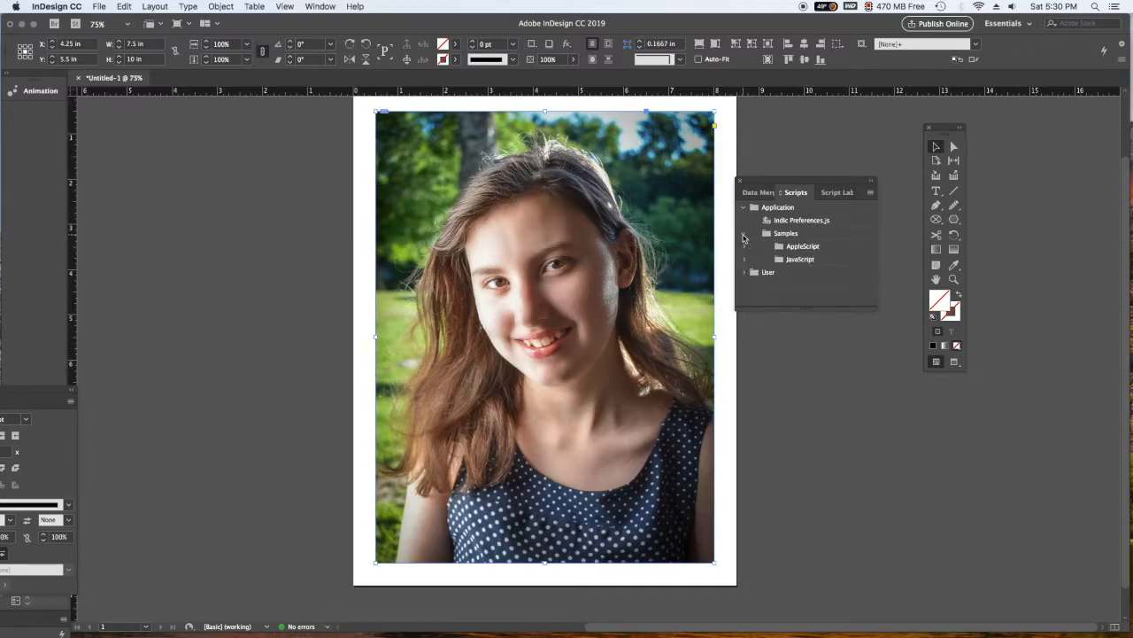
{"action": "left_click", "coordinate": [745, 259]}
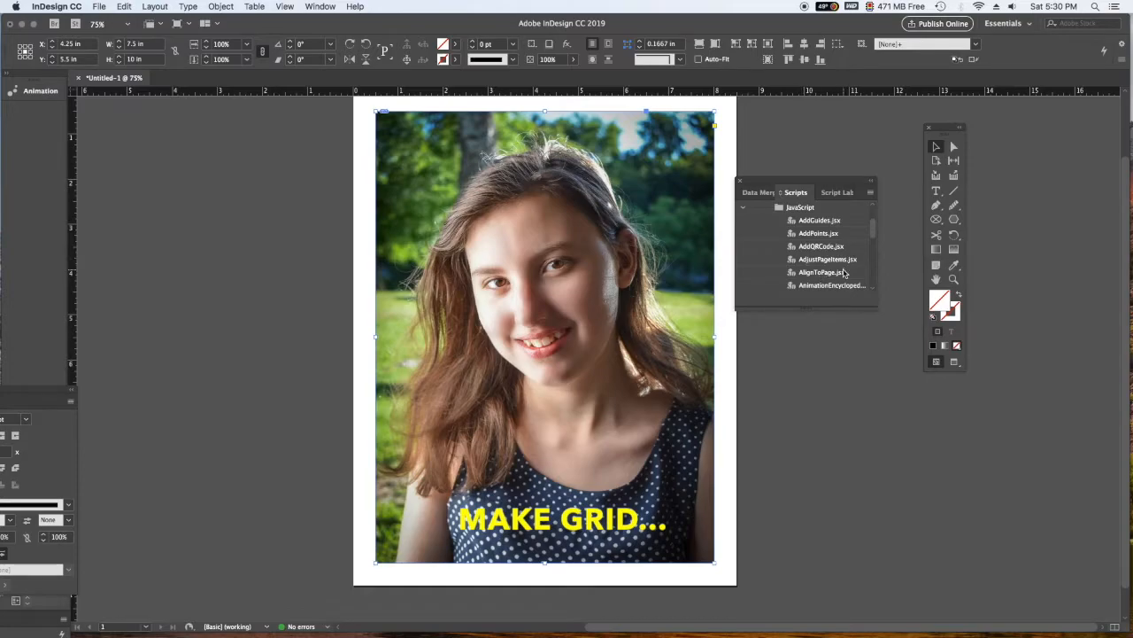
{"action": "left_click_drag", "start_coordinate": [875, 232], "coordinate": [870, 259]}
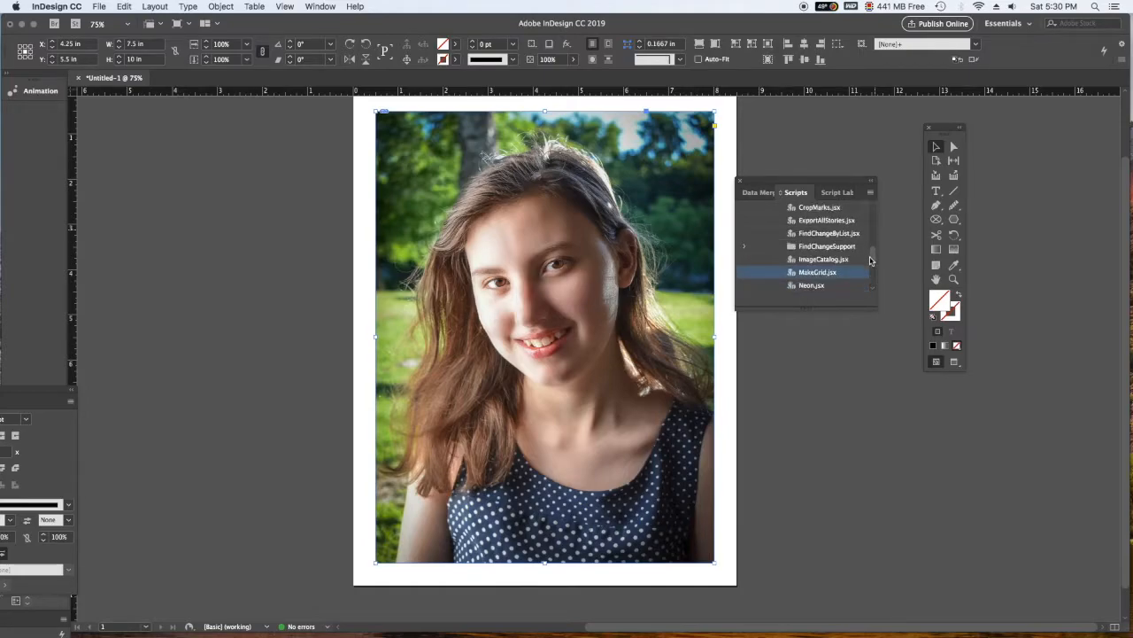
{"action": "double_click", "coordinate": [816, 273]}
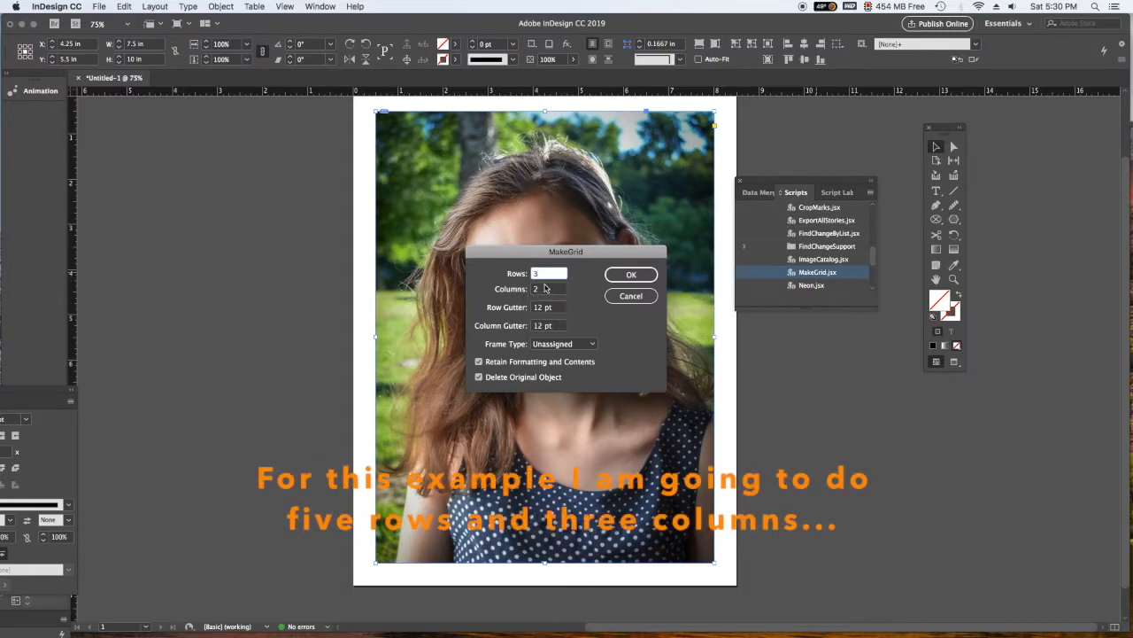
- Split the photo into a grid of 5 rows and 3 columns with 0 pt row and column gutters
{"action": "key", "text": "Tab"}
{"action": "type", "text": "3"}
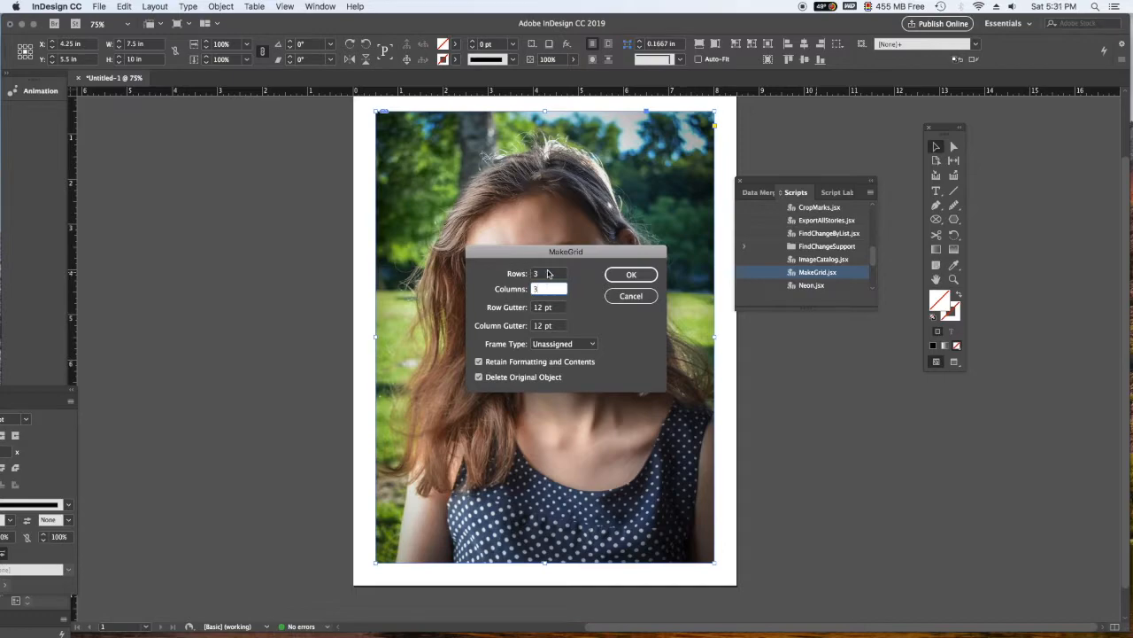
{"action": "key", "text": "shift+Tab"}
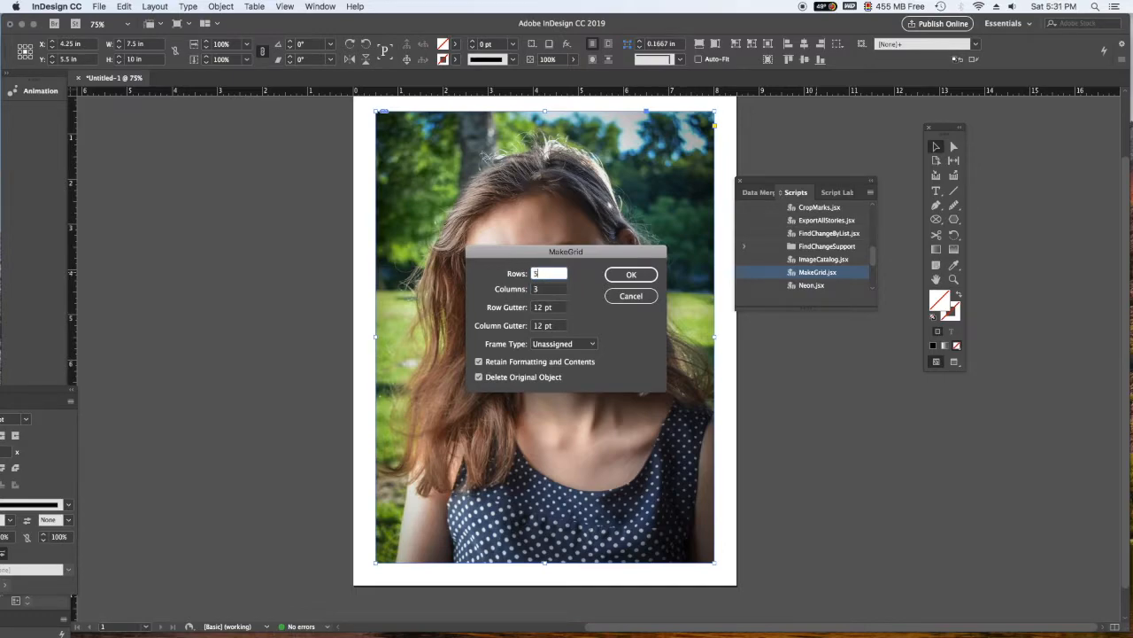
{"action": "type", "text": "5"}
{"action": "left_click", "coordinate": [558, 308]}
{"action": "type", "text": "0"}
{"action": "key", "text": "Tab"}
{"action": "type", "text": "0"}
{"action": "left_click", "coordinate": [556, 309]}
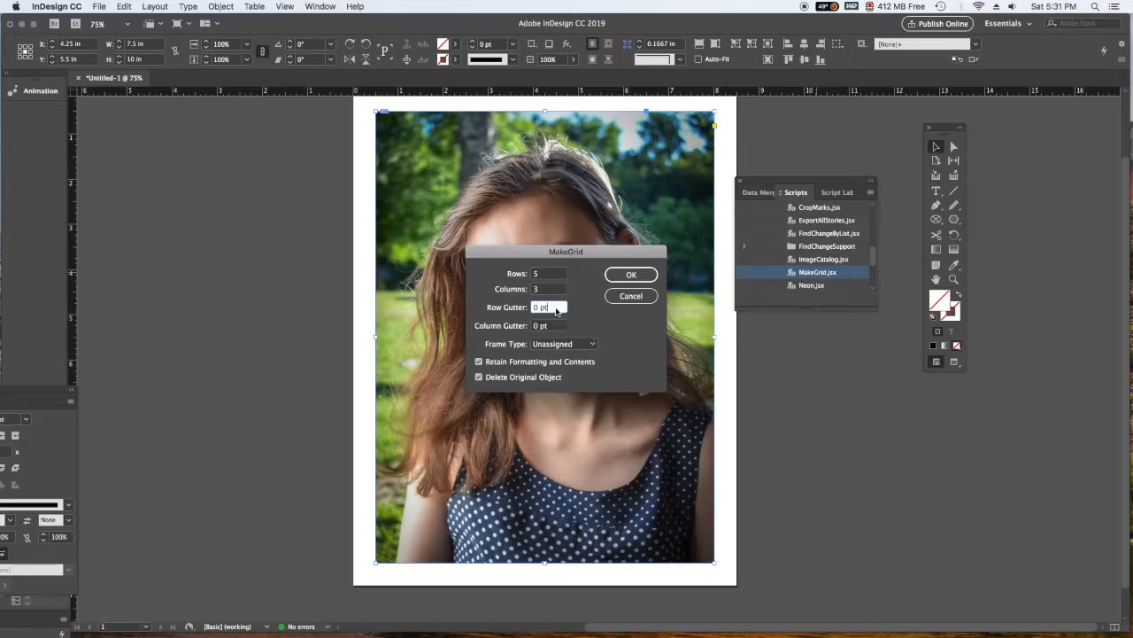
{"action": "left_click", "coordinate": [630, 275]}
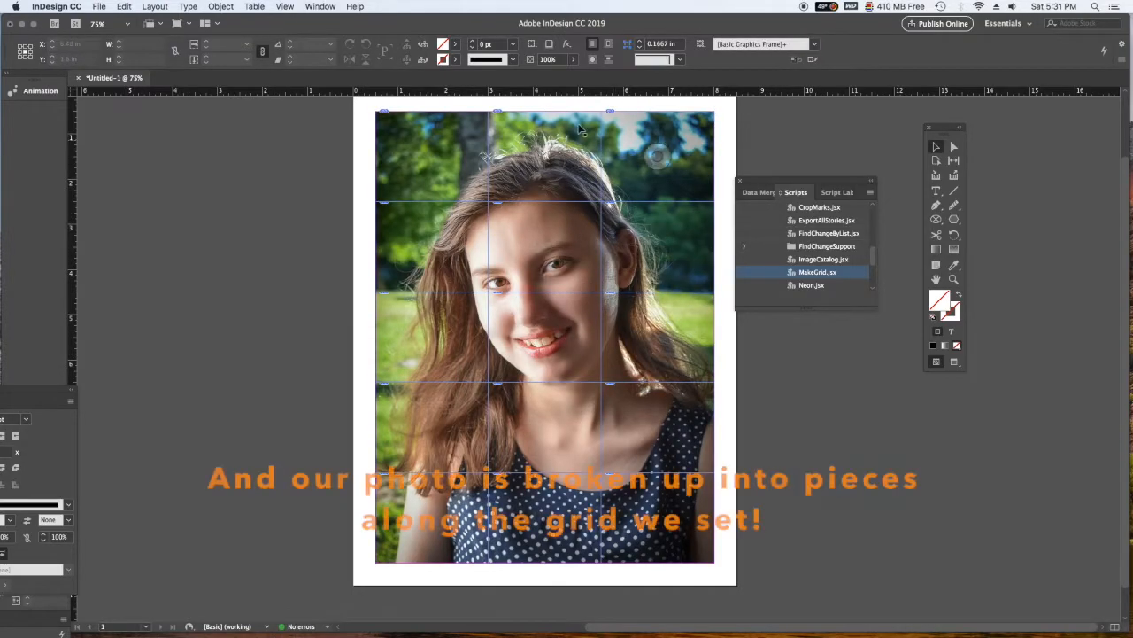
- Move the left piece of the grid's second row off the page and undo the move
{"action": "left_click_drag", "start_coordinate": [462, 234], "coordinate": [328, 229]}
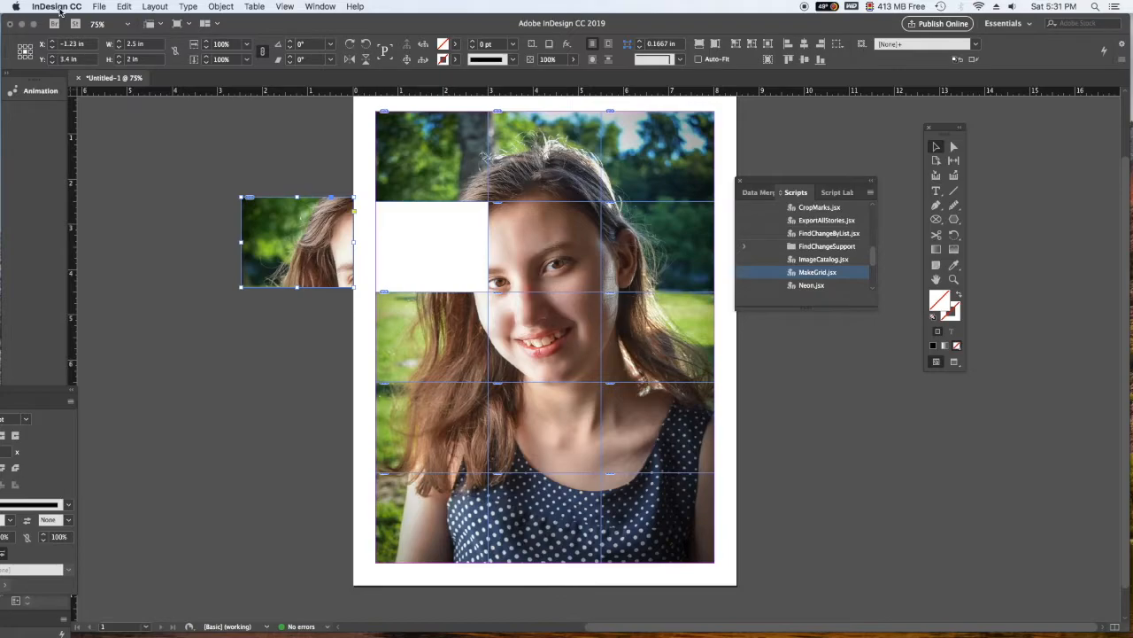
{"action": "left_click", "coordinate": [123, 6]}
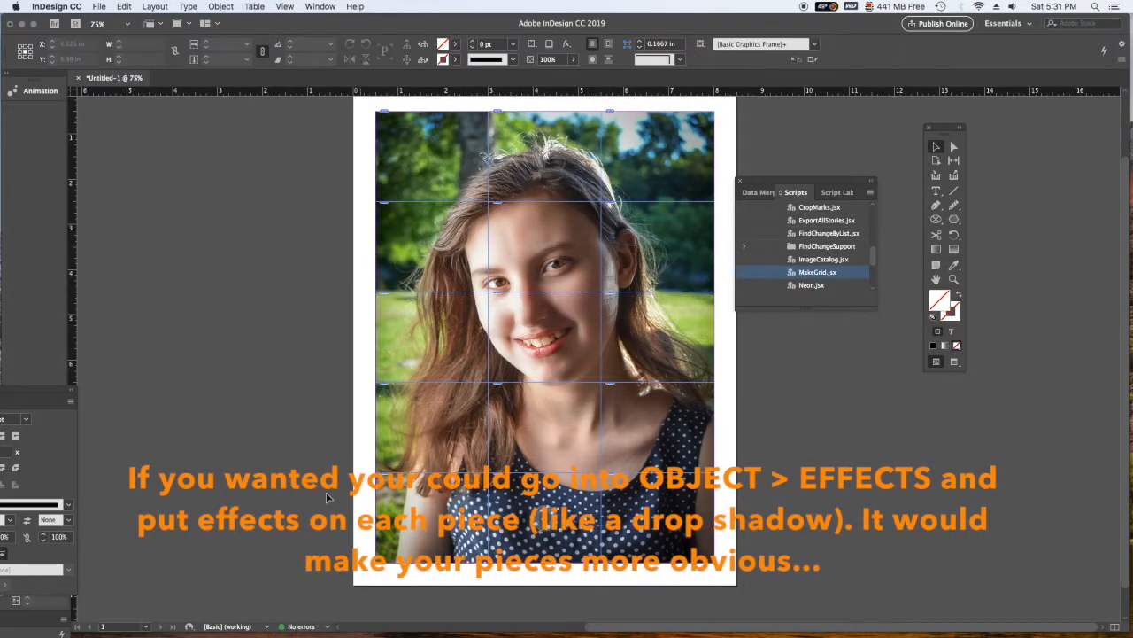
- Preview a Multiply drop shadow at 75% opacity on the grid's top-left piece and discard it
{"action": "left_click", "coordinate": [477, 164]}
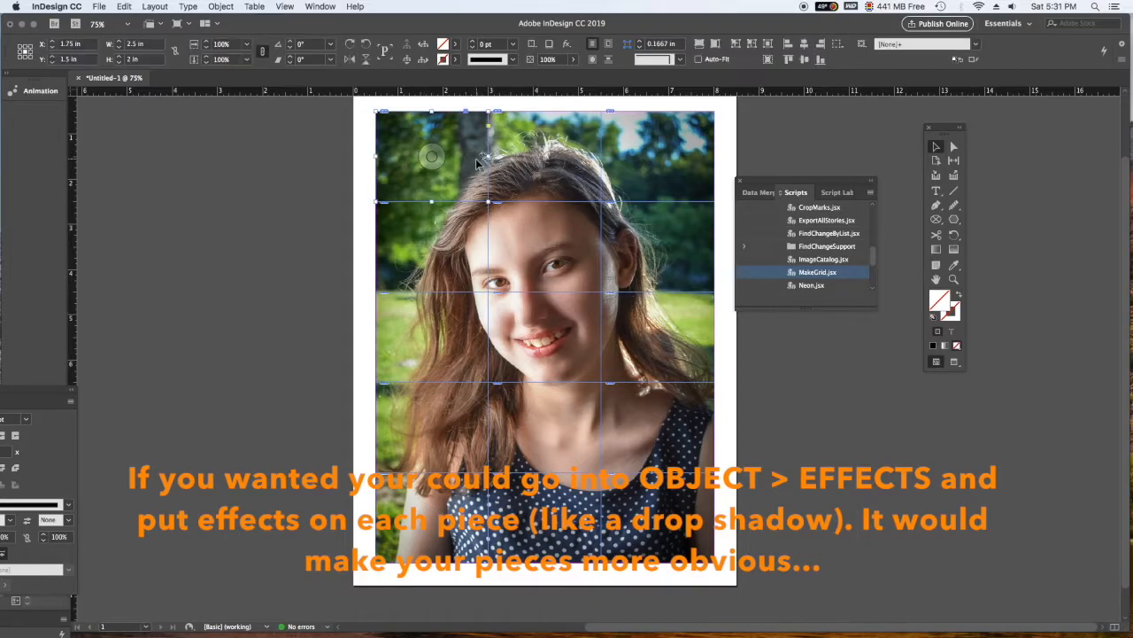
{"action": "left_click", "coordinate": [221, 7]}
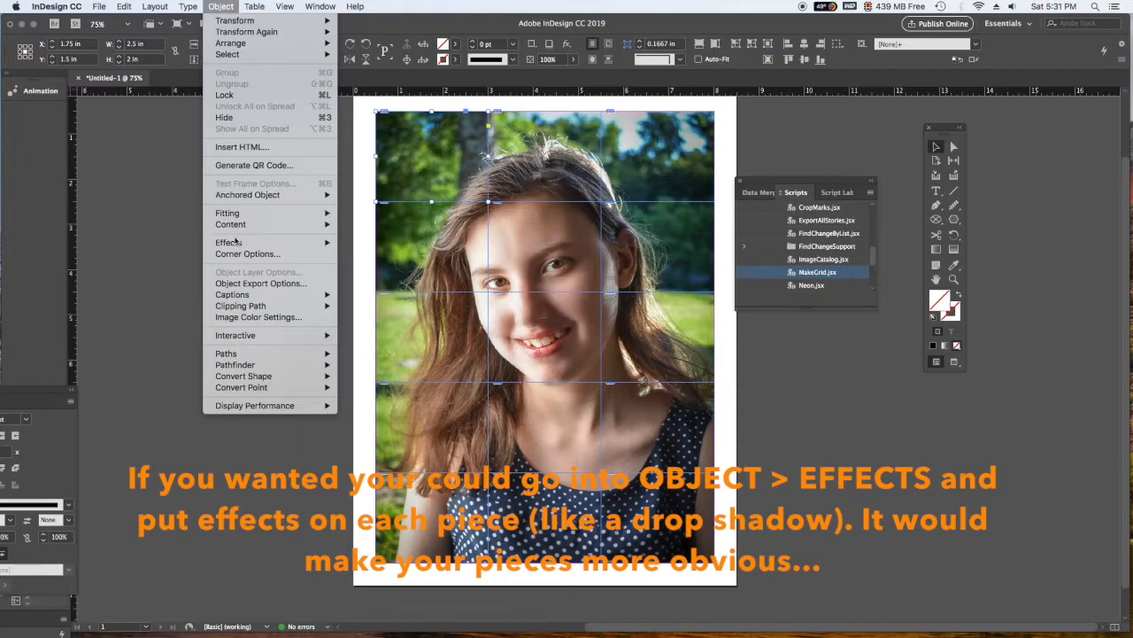
{"action": "mouse_move", "coordinate": [265, 242]}
{"action": "left_click", "coordinate": [381, 261]}
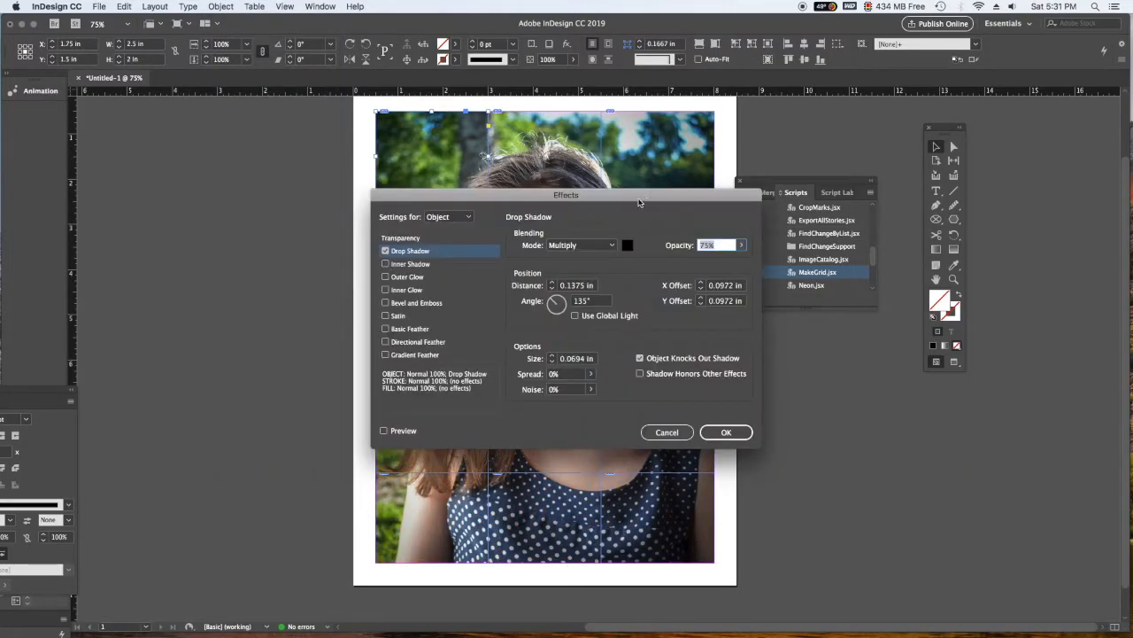
{"action": "left_click", "coordinate": [384, 432]}
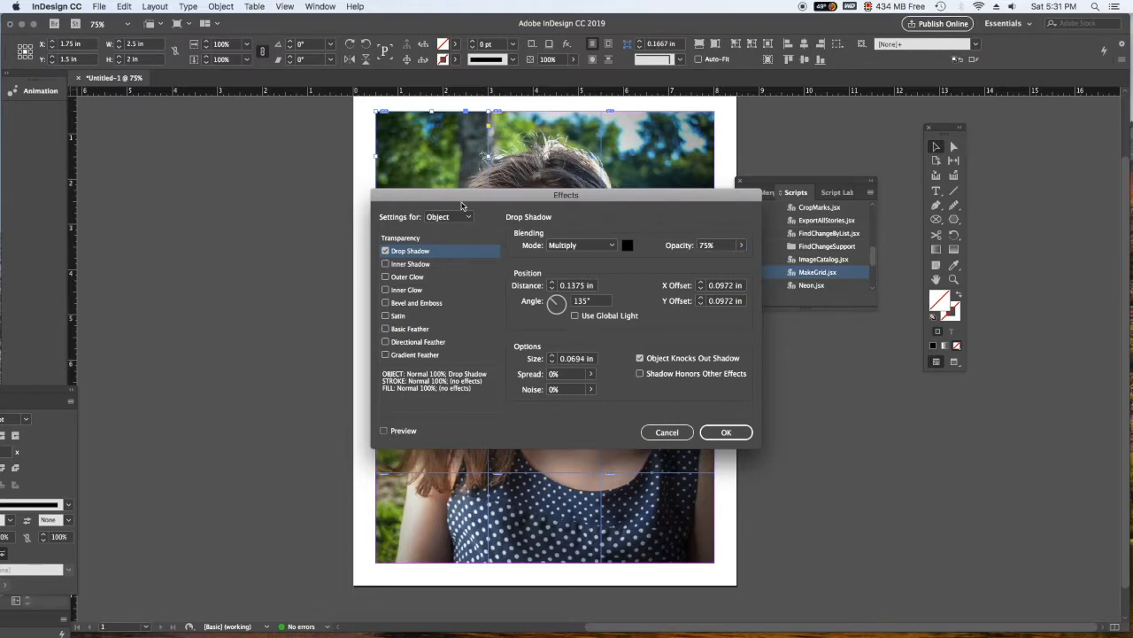
{"action": "left_click_drag", "start_coordinate": [459, 205], "coordinate": [852, 213]}
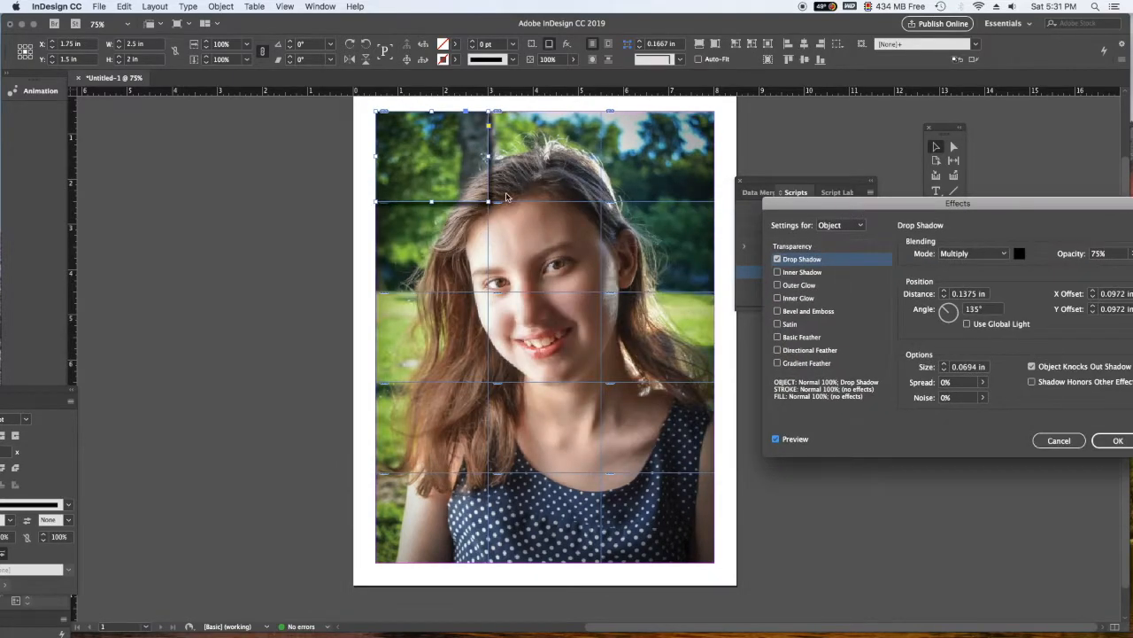
{"action": "left_click", "coordinate": [1053, 441]}
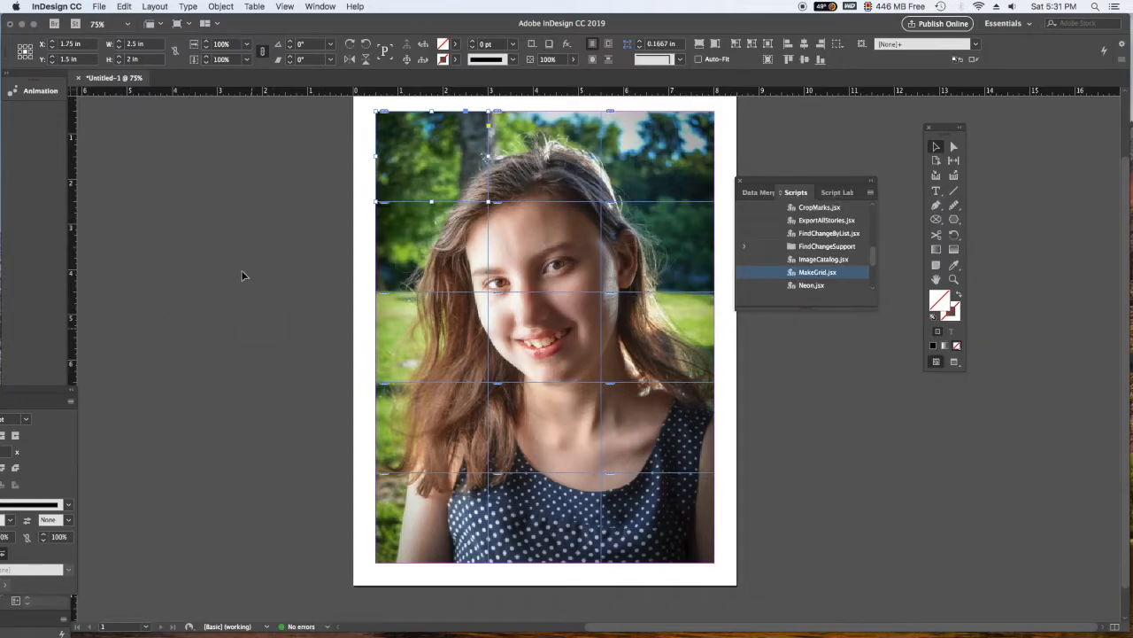
{"action": "left_click", "coordinate": [243, 275]}
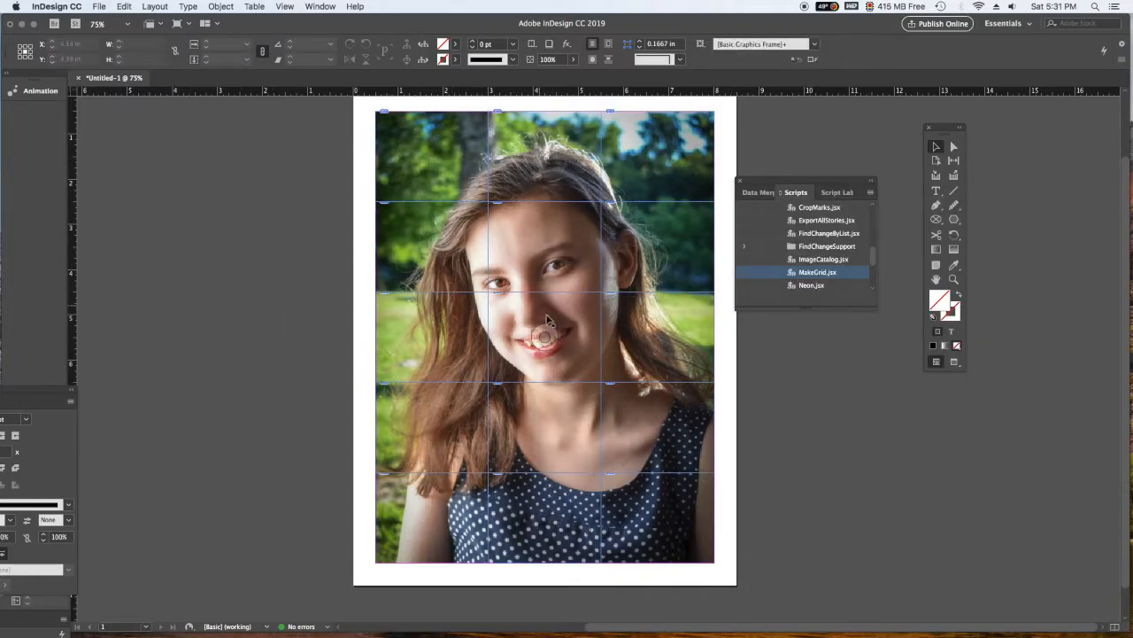
- Set the eyes piece aside on the pasteboard and mix up the second row's left piece, the third row's right piece and the bottom corner pieces
{"action": "left_click_drag", "start_coordinate": [554, 213], "coordinate": [260, 301]}
{"action": "left_click_drag", "start_coordinate": [418, 228], "coordinate": [530, 221]}
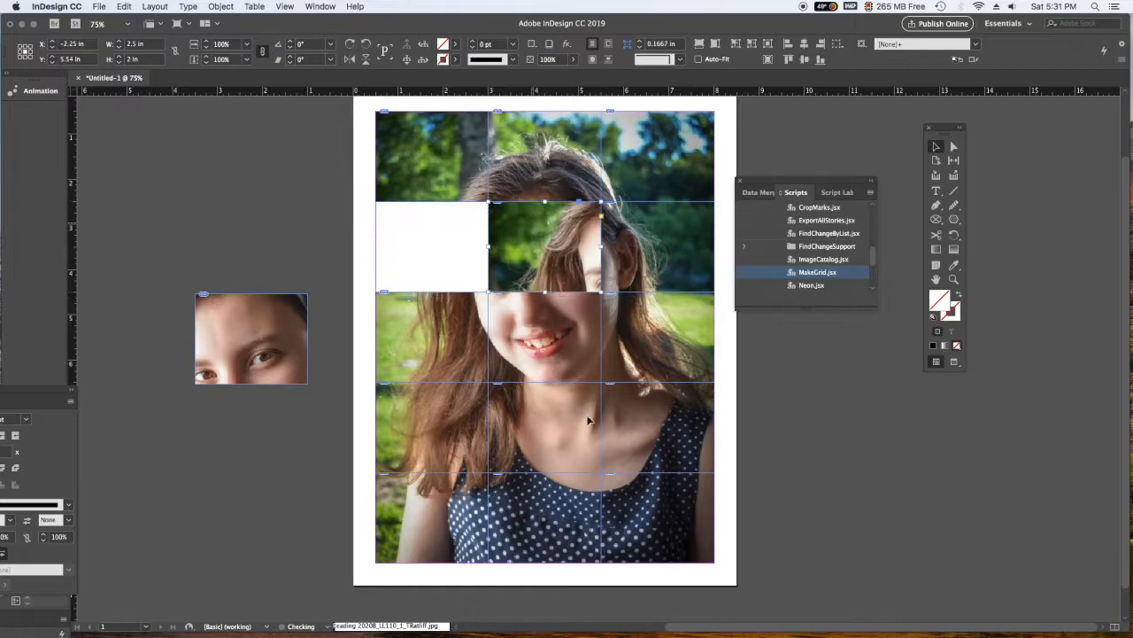
{"action": "left_click_drag", "start_coordinate": [407, 222], "coordinate": [416, 259]}
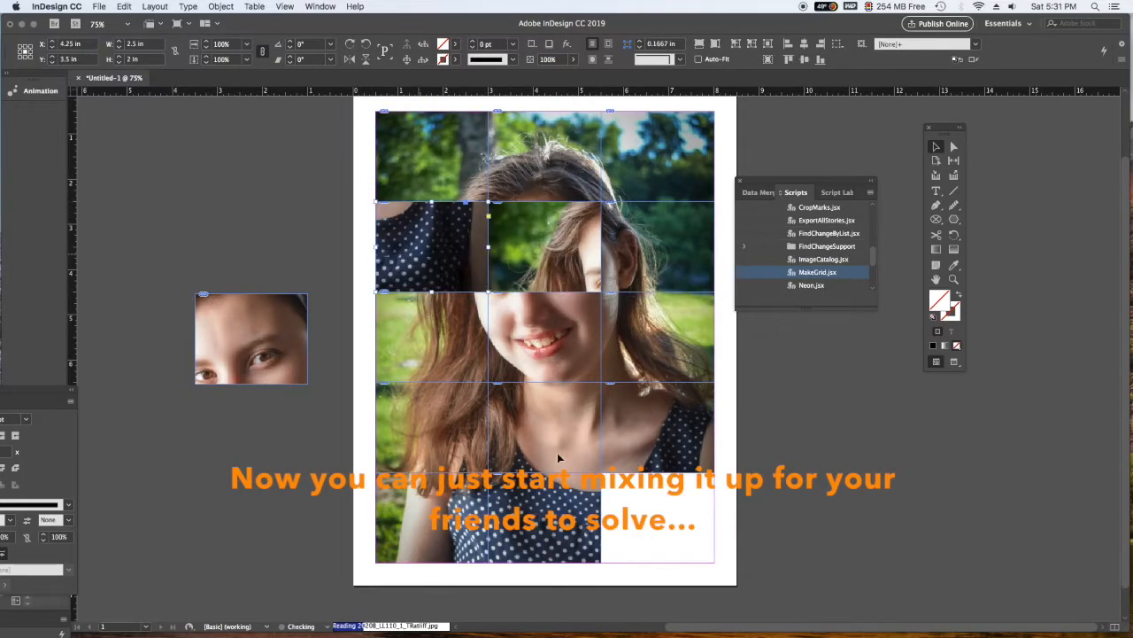
{"action": "left_click_drag", "start_coordinate": [535, 511], "coordinate": [643, 511]}
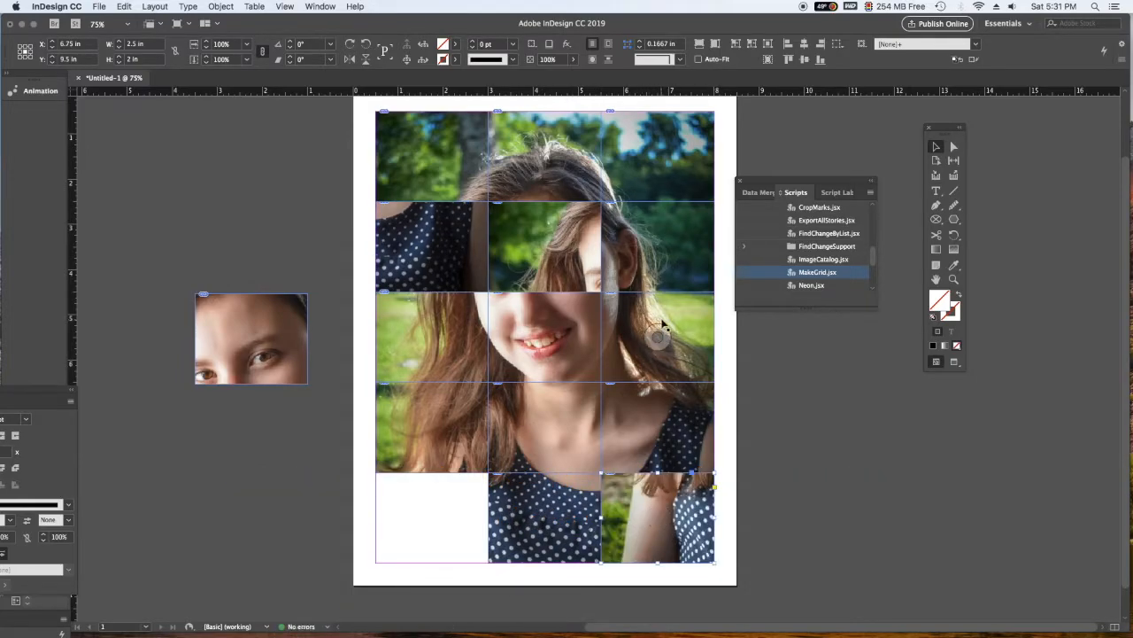
{"action": "left_click_drag", "start_coordinate": [465, 491], "coordinate": [374, 503]}
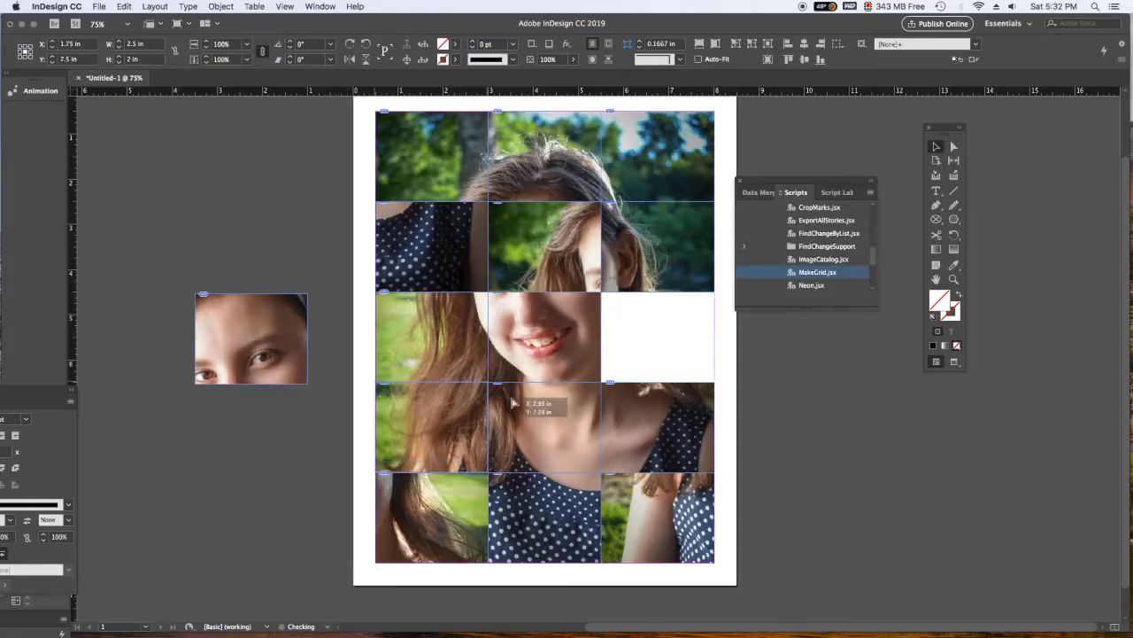
- Scramble the remaining photo pieces, putting the eyes piece in the grid's center and the neck-and-shoulder piece in the top-left slot
{"action": "left_click_drag", "start_coordinate": [531, 392], "coordinate": [544, 518]}
{"action": "left_click_drag", "start_coordinate": [573, 243], "coordinate": [572, 514]}
{"action": "left_click_drag", "start_coordinate": [270, 351], "coordinate": [514, 278]}
{"action": "left_click_drag", "start_coordinate": [657, 427], "coordinate": [245, 204]}
{"action": "left_click_drag", "start_coordinate": [431, 156], "coordinate": [657, 426]}
{"action": "left_click_drag", "start_coordinate": [273, 214], "coordinate": [449, 169]}
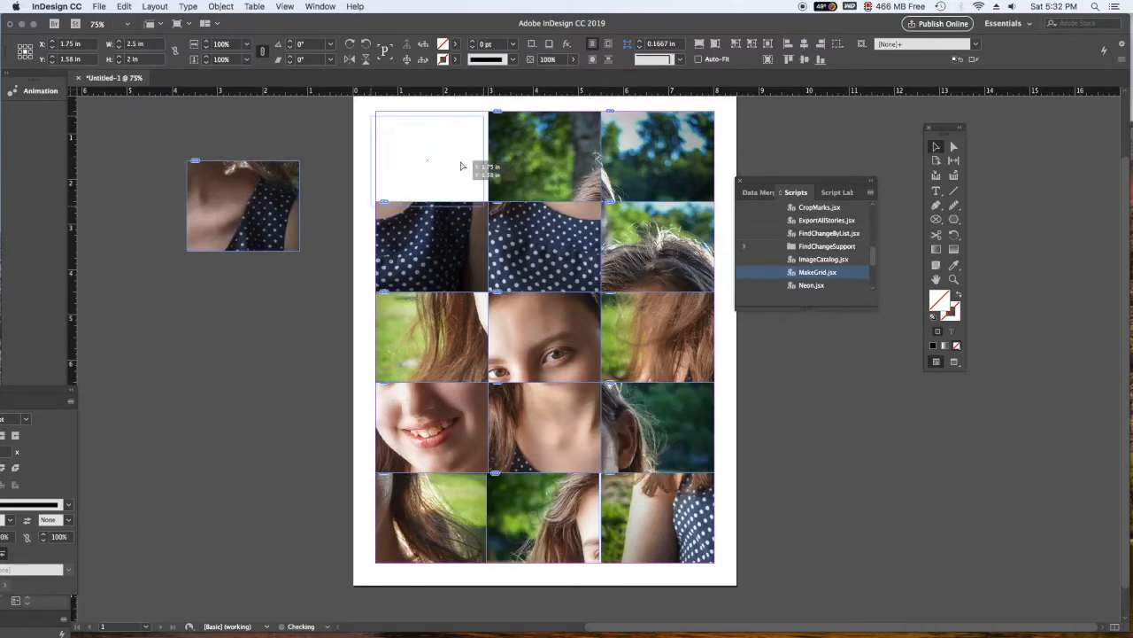
- Swap the second row's left piece with the third row's right piece, and move the Scripts panel clear of the page
{"action": "left_click_drag", "start_coordinate": [431, 246], "coordinate": [836, 460]}
{"action": "left_click_drag", "start_coordinate": [668, 347], "coordinate": [443, 257]}
{"action": "left_click_drag", "start_coordinate": [850, 446], "coordinate": [670, 322]}
{"action": "left_click_drag", "start_coordinate": [791, 182], "coordinate": [977, 522]}
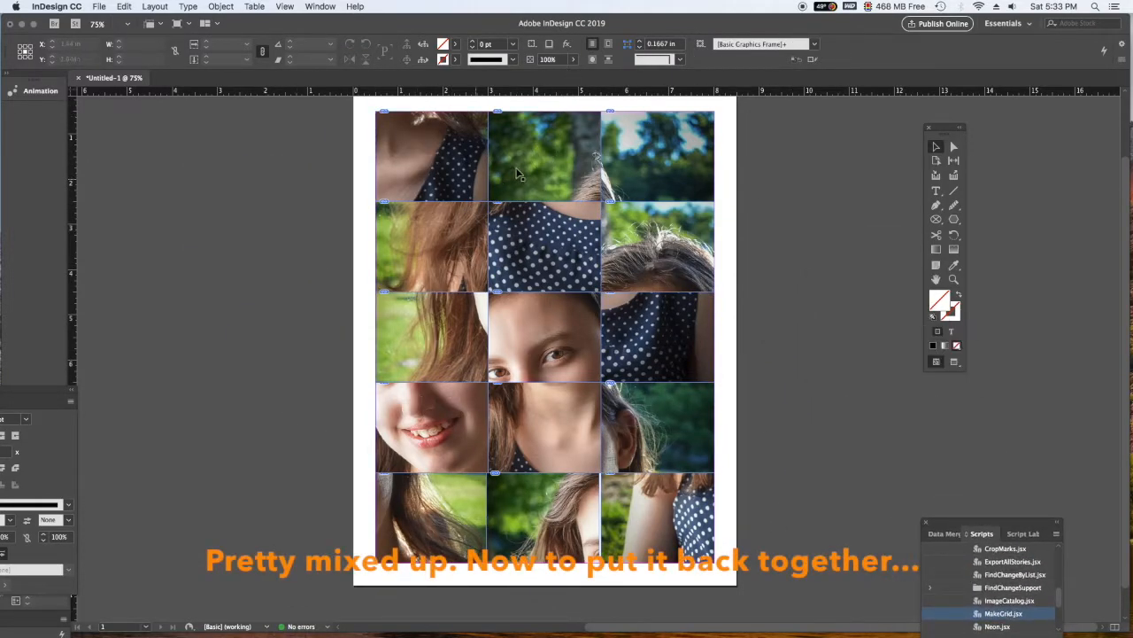
- Move misplaced pieces onto the pasteboard and restore the portrait's top two rows plus the left and middle pieces of rows three and four
{"action": "left_click_drag", "start_coordinate": [561, 135], "coordinate": [181, 176]}
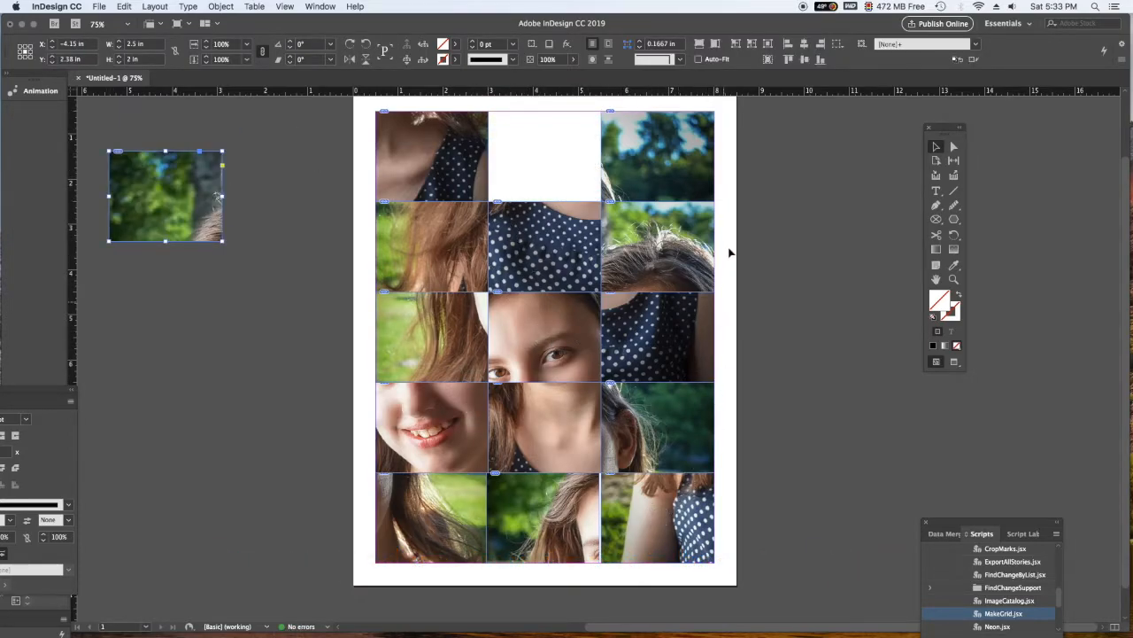
{"action": "mouse_move", "coordinate": [580, 185]}
{"action": "left_mouse_down"}
{"action": "mouse_move", "coordinate": [599, 184]}
{"action": "mouse_move", "coordinate": [586, 186]}
{"action": "left_mouse_up"}
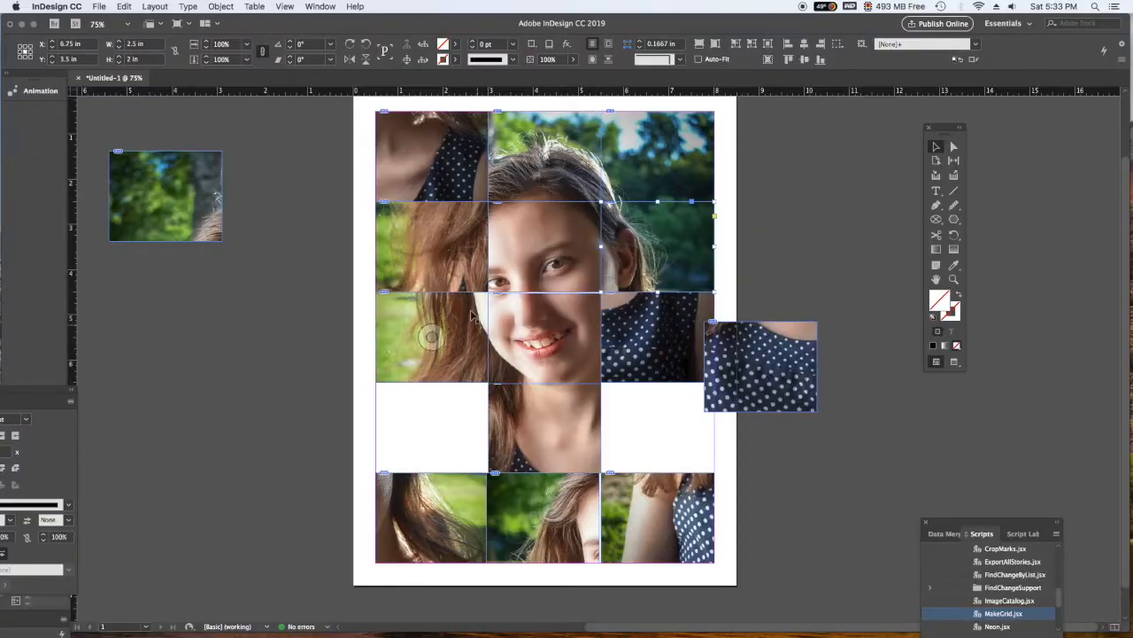
{"action": "left_click", "coordinate": [124, 7]}
{"action": "left_click_drag", "start_coordinate": [166, 197], "coordinate": [432, 155]}
{"action": "left_click_drag", "start_coordinate": [306, 452], "coordinate": [432, 427]}
{"action": "left_click_drag", "start_coordinate": [658, 338], "coordinate": [919, 400]}
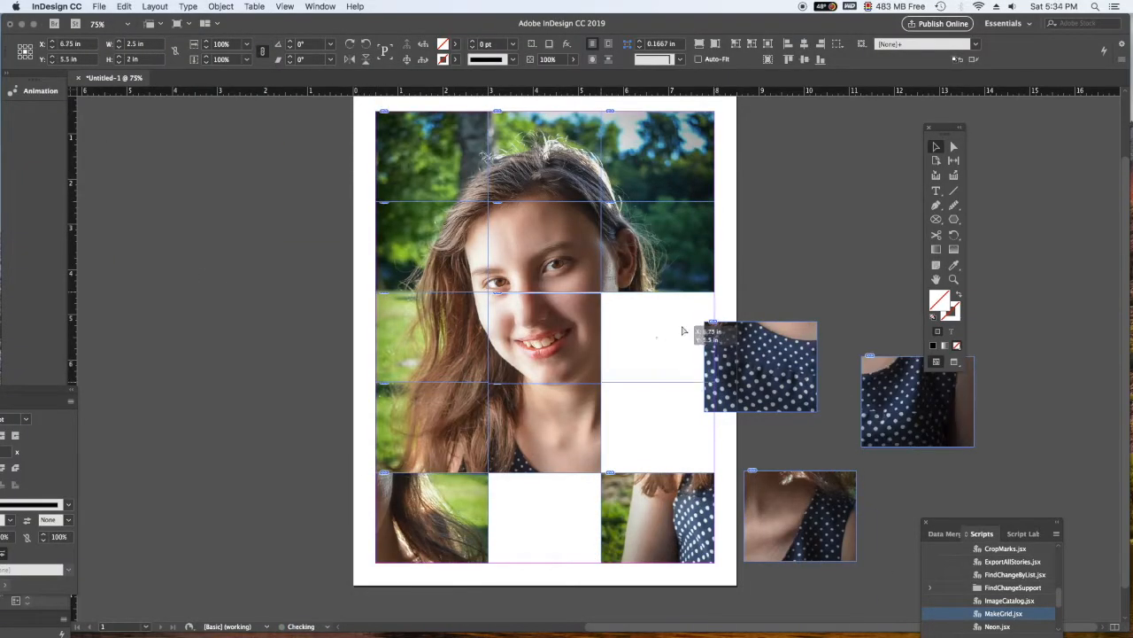
- Return the remaining pieces to the right column and bottom row to complete the portrait
{"action": "left_click_drag", "start_coordinate": [432, 518], "coordinate": [658, 338]}
{"action": "left_click_drag", "start_coordinate": [658, 518], "coordinate": [432, 518]}
{"action": "left_click_drag", "start_coordinate": [801, 515], "coordinate": [658, 428]}
{"action": "left_click_drag", "start_coordinate": [760, 367], "coordinate": [545, 518]}
{"action": "left_click_drag", "start_coordinate": [919, 400], "coordinate": [658, 518]}
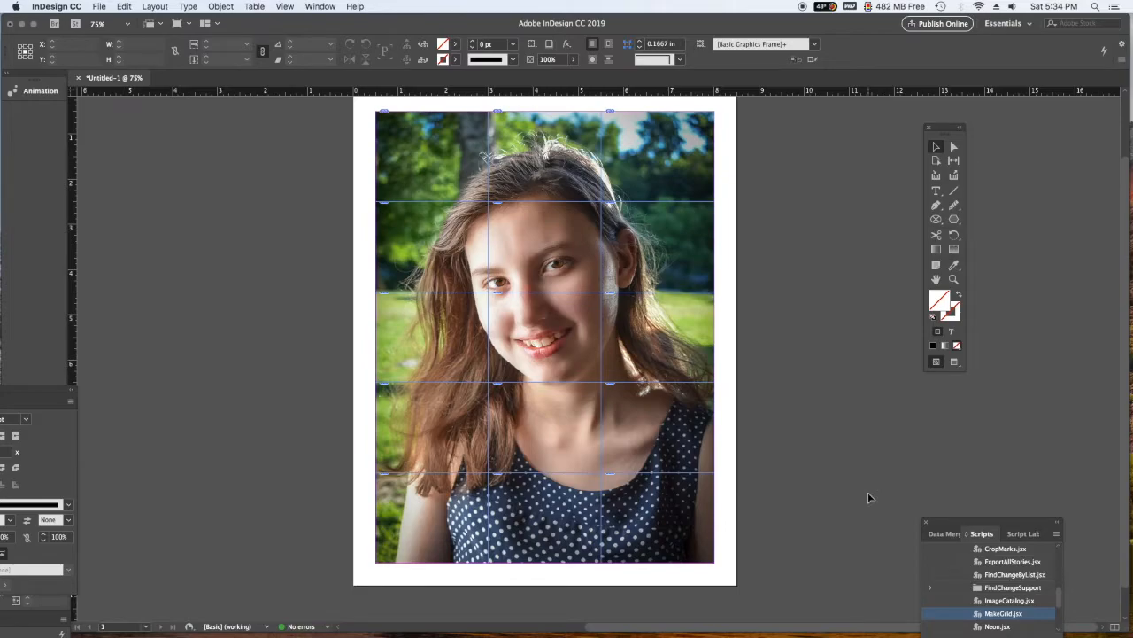
- Check the reassembled photo in Preview mode and delete all its pieces from the page
{"action": "key", "text": "w"}
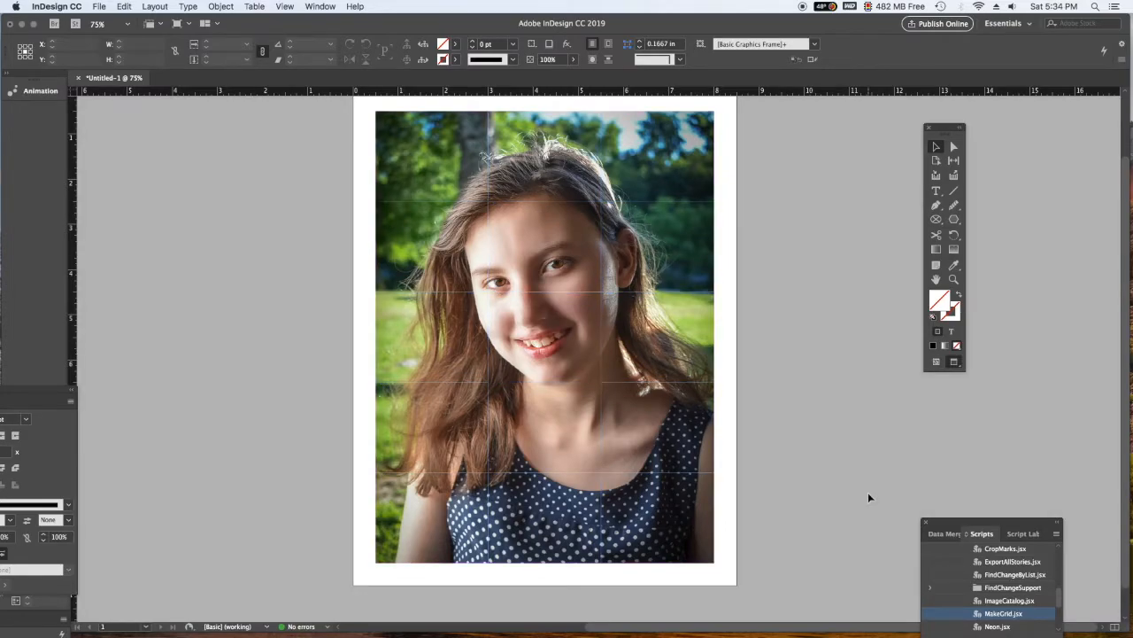
{"action": "key", "text": "w"}
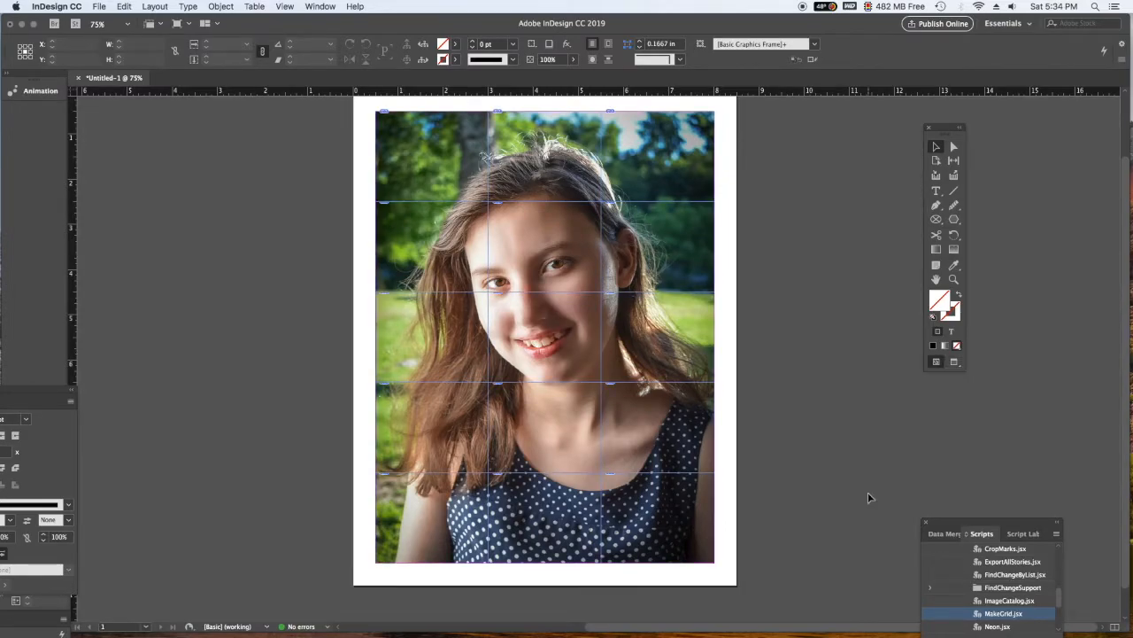
{"action": "left_click_drag", "start_coordinate": [755, 110], "coordinate": [174, 602]}
{"action": "key", "text": "Delete"}
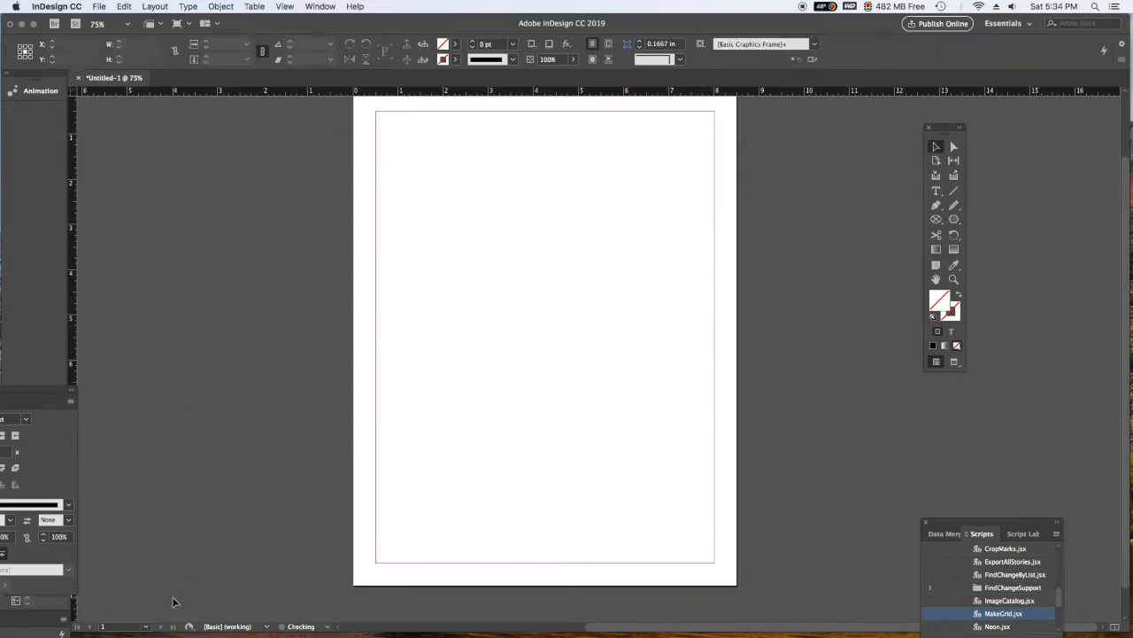
- Place the 2020B_LL110_1 portrait JPEG from the Desktop onto the empty page at full size
{"action": "left_click", "coordinate": [55, 6]}
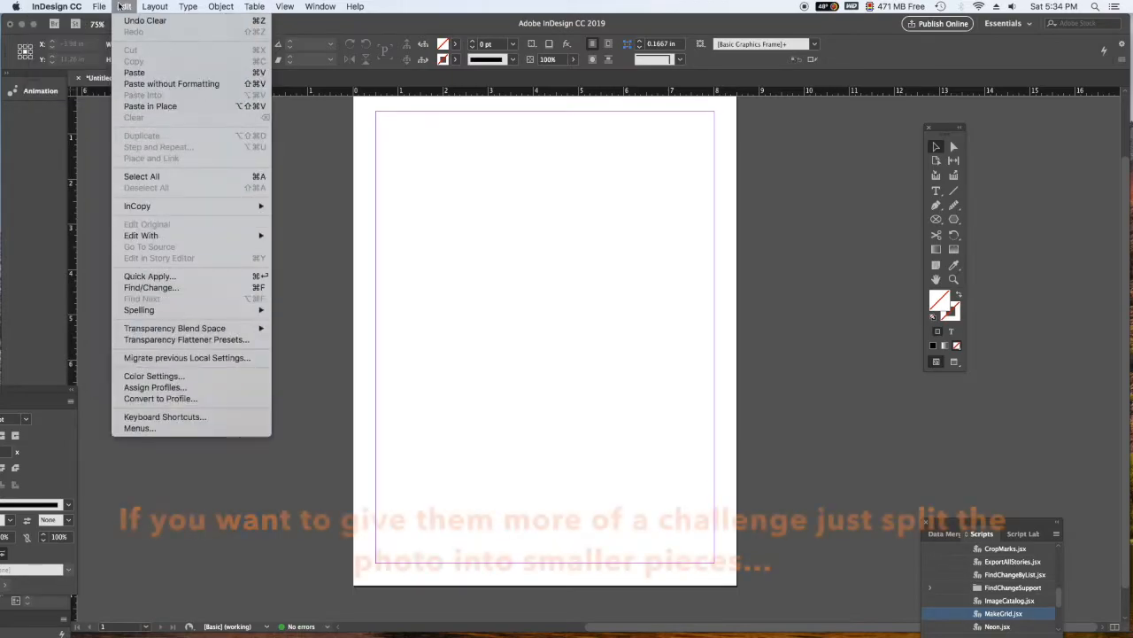
{"action": "mouse_move", "coordinate": [101, 5]}
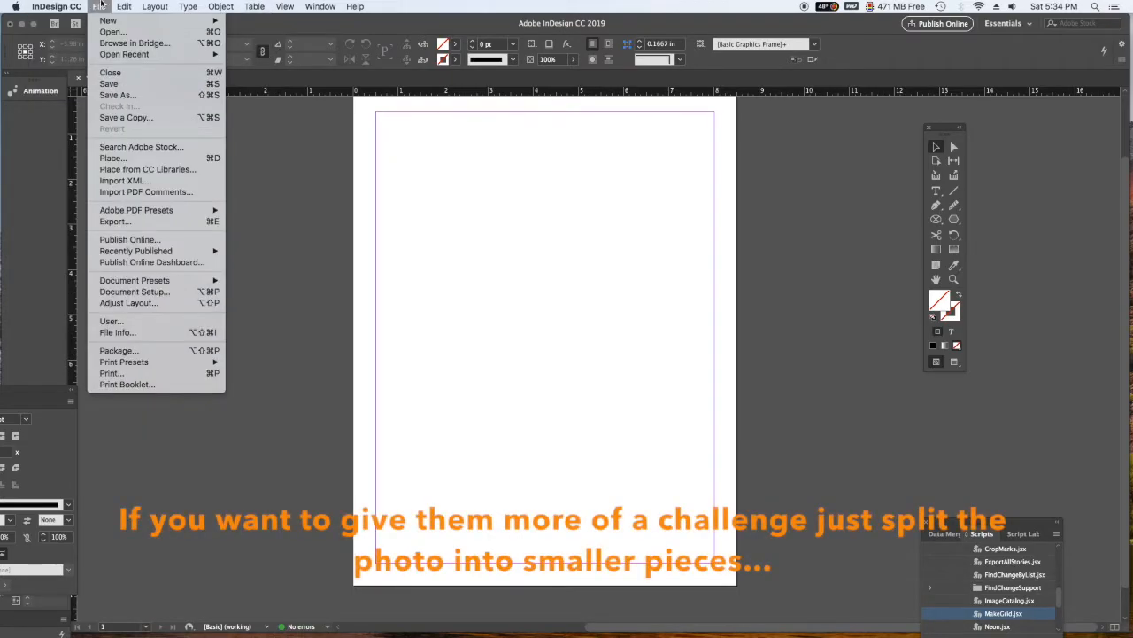
{"action": "left_click", "coordinate": [121, 159]}
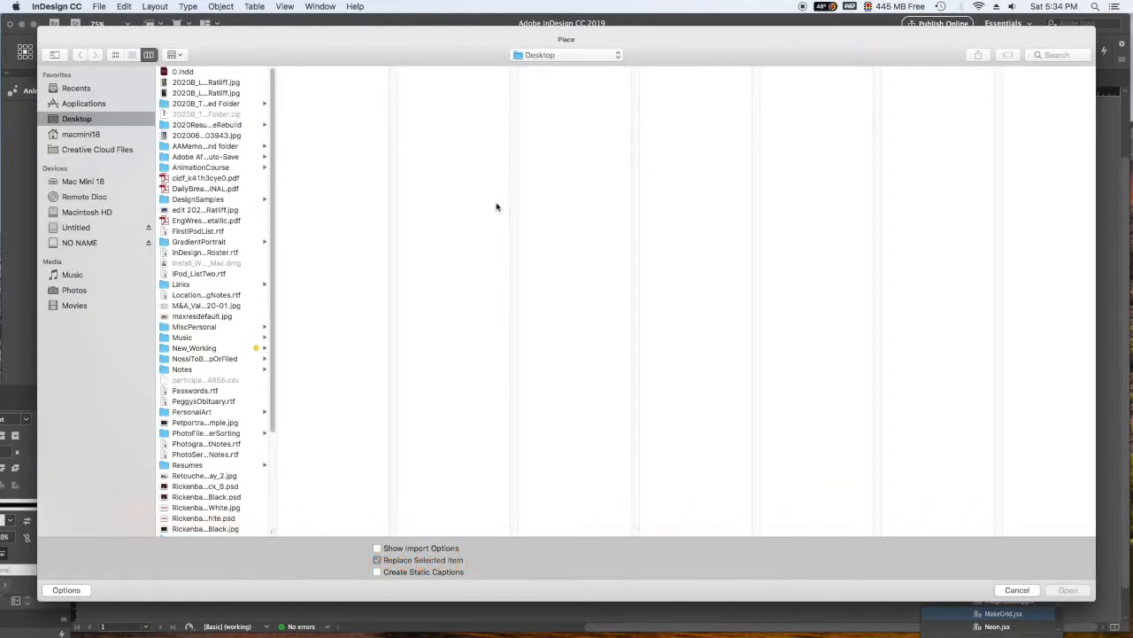
{"action": "left_click", "coordinate": [209, 84]}
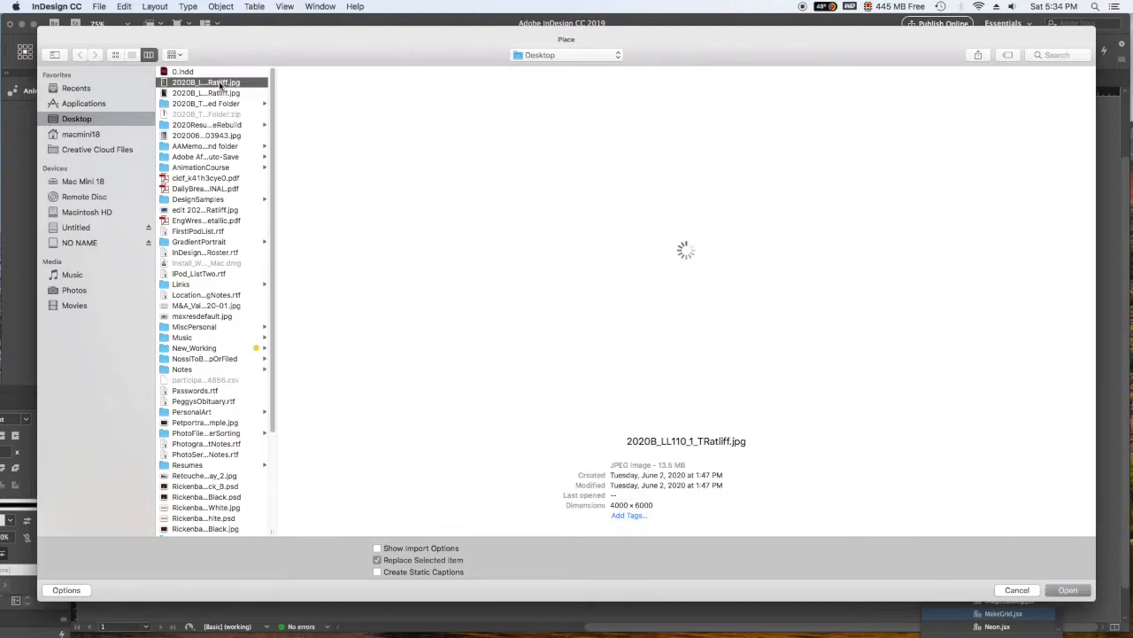
{"action": "left_click", "coordinate": [1077, 595]}
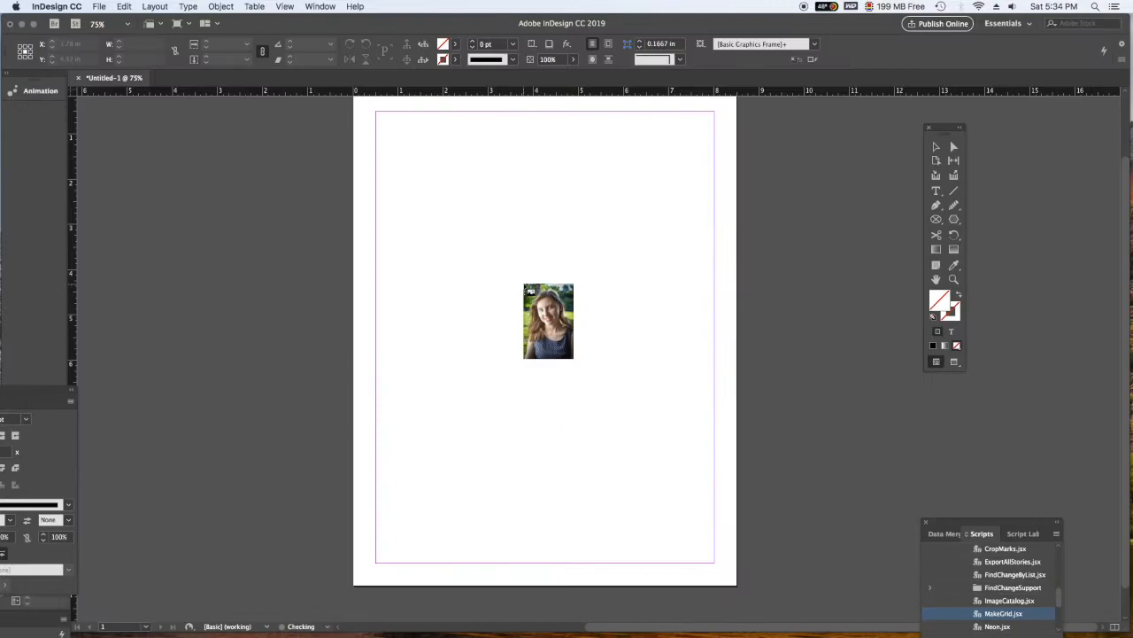
{"action": "left_click", "coordinate": [472, 183]}
{"action": "left_click_drag", "start_coordinate": [571, 233], "coordinate": [449, 148]}
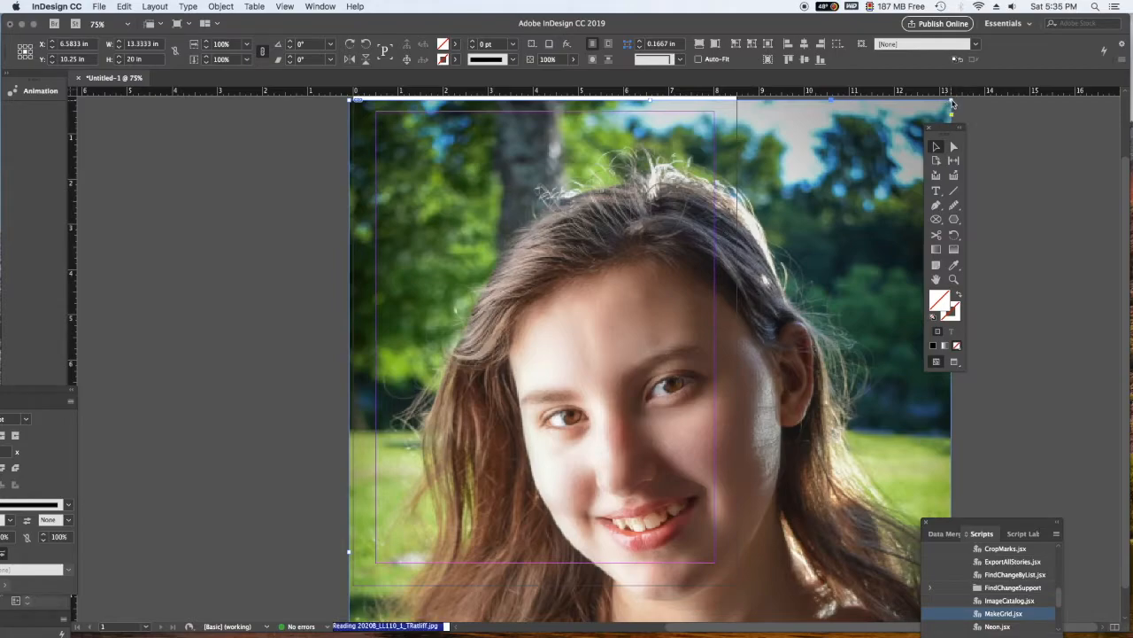
- Resize the photo frame to the page margins at 7.5 by 10 in and apply Content-Aware Fit
{"action": "left_click_drag", "start_coordinate": [951, 104], "coordinate": [448, 138]}
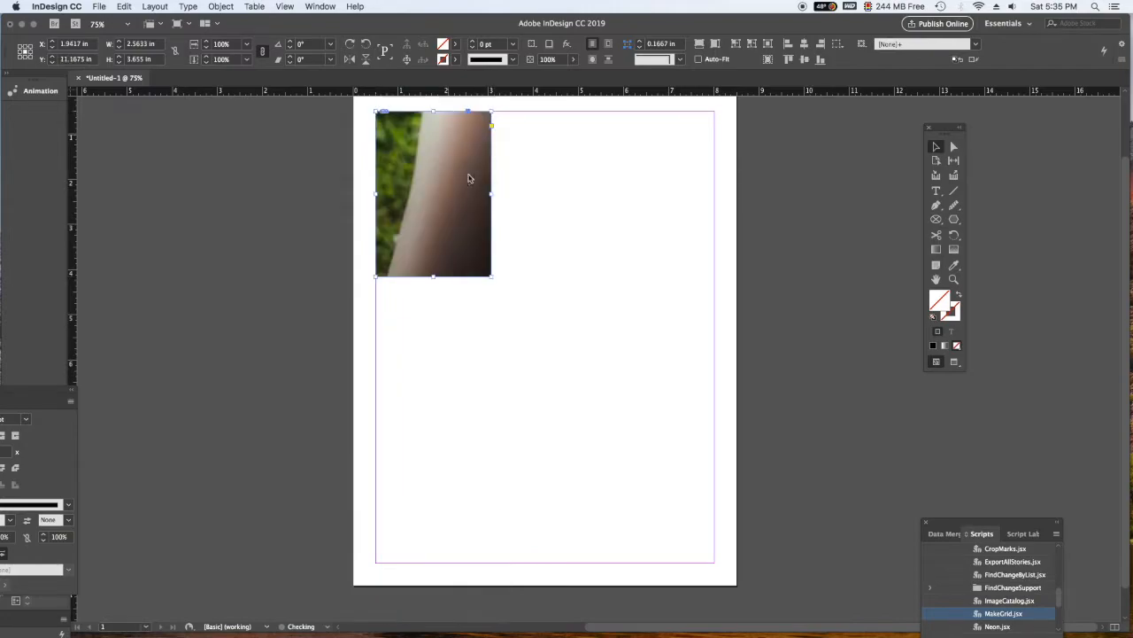
{"action": "left_click_drag", "start_coordinate": [491, 193], "coordinate": [715, 203]}
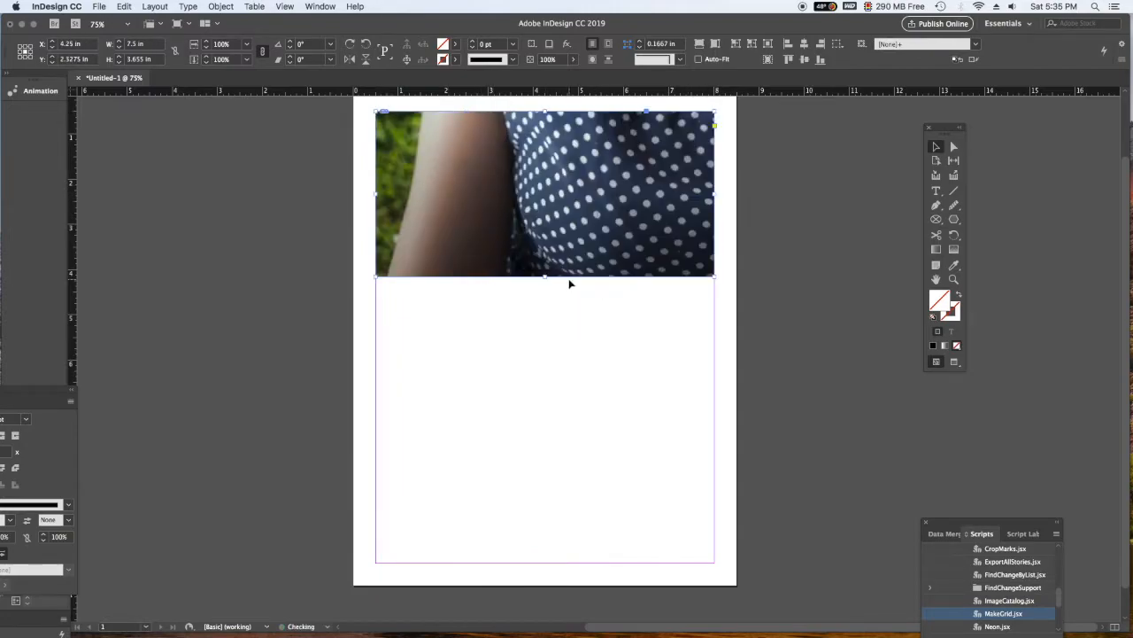
{"action": "left_click_drag", "start_coordinate": [545, 276], "coordinate": [539, 563]}
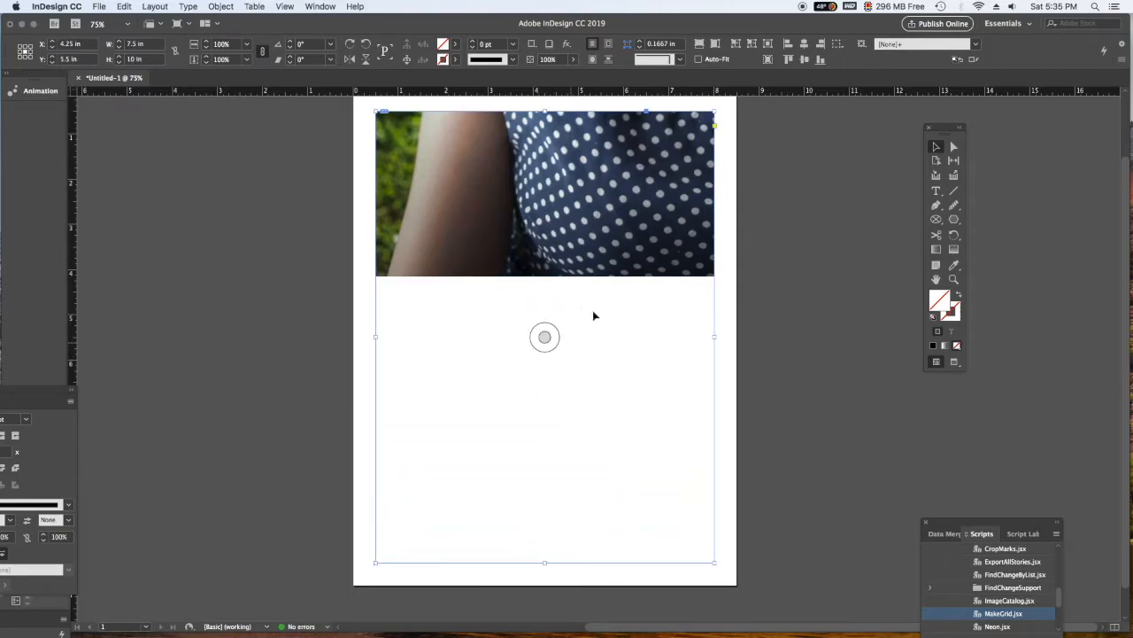
{"action": "left_click", "coordinate": [226, 5]}
{"action": "mouse_move", "coordinate": [252, 215]}
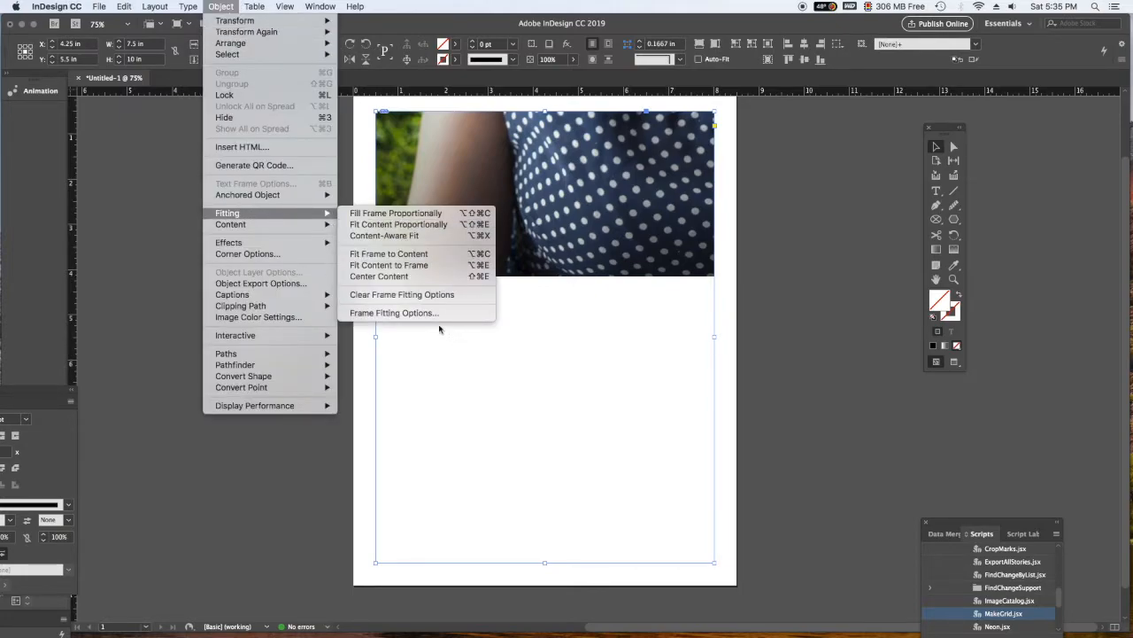
{"action": "left_click", "coordinate": [385, 235]}
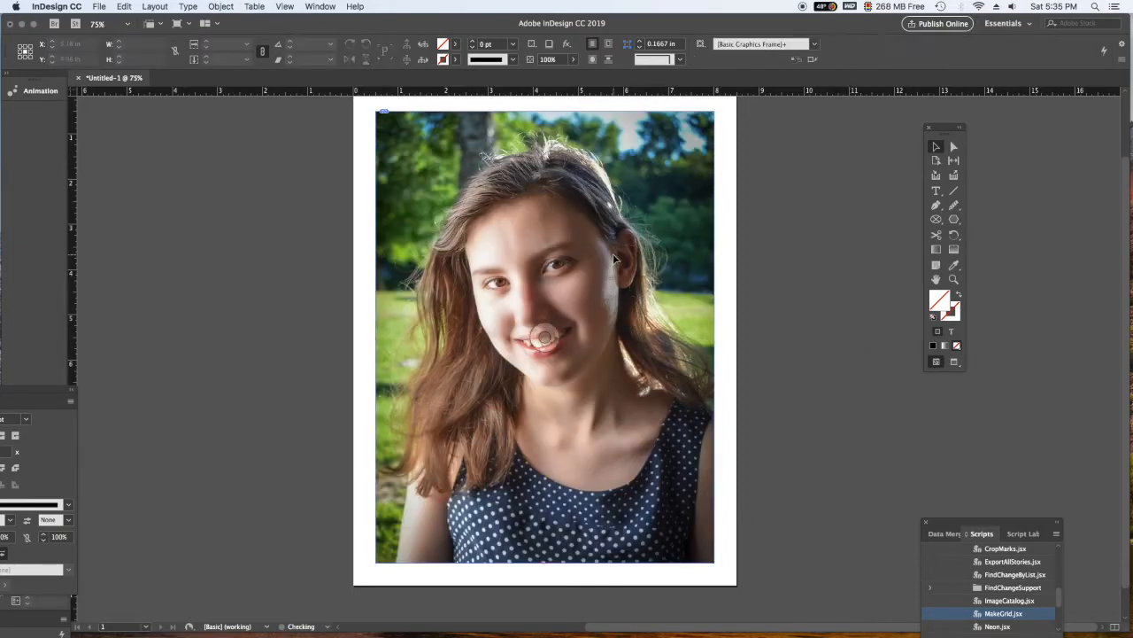
- Select the fitted photo and bring the Scripts panel alongside the page
{"action": "left_click", "coordinate": [221, 7]}
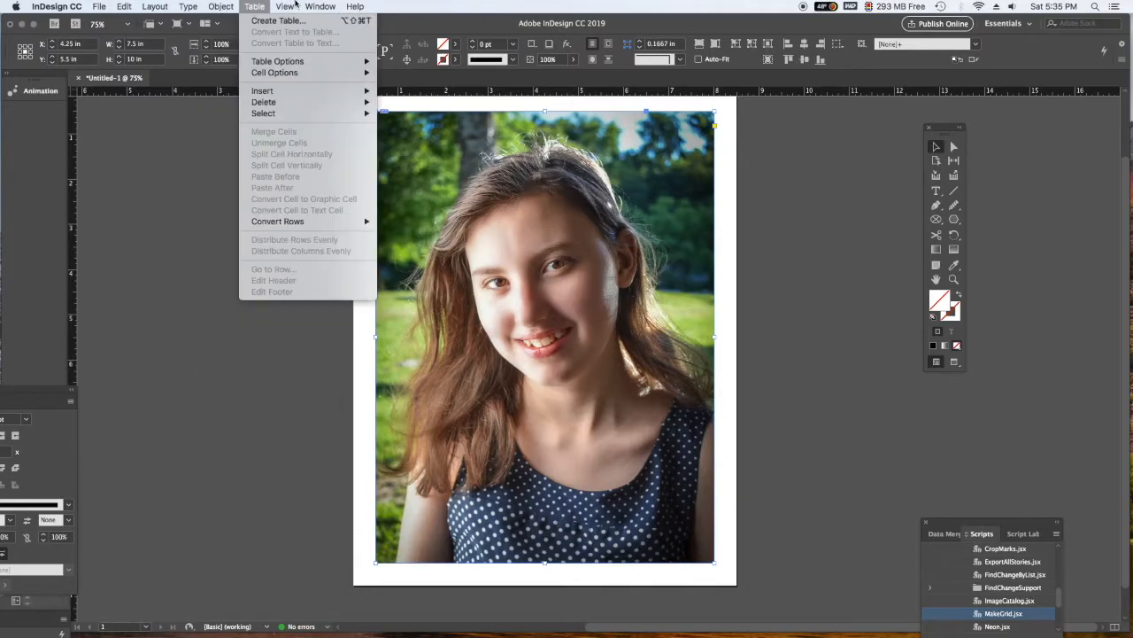
{"action": "mouse_move", "coordinate": [317, 5]}
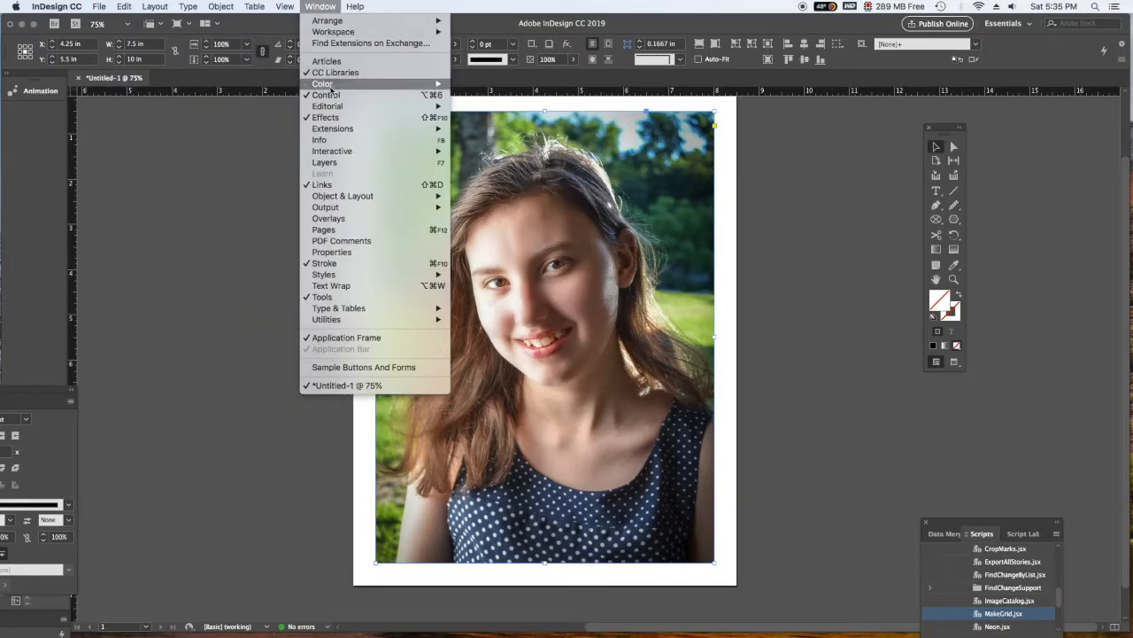
{"action": "mouse_move", "coordinate": [346, 323]}
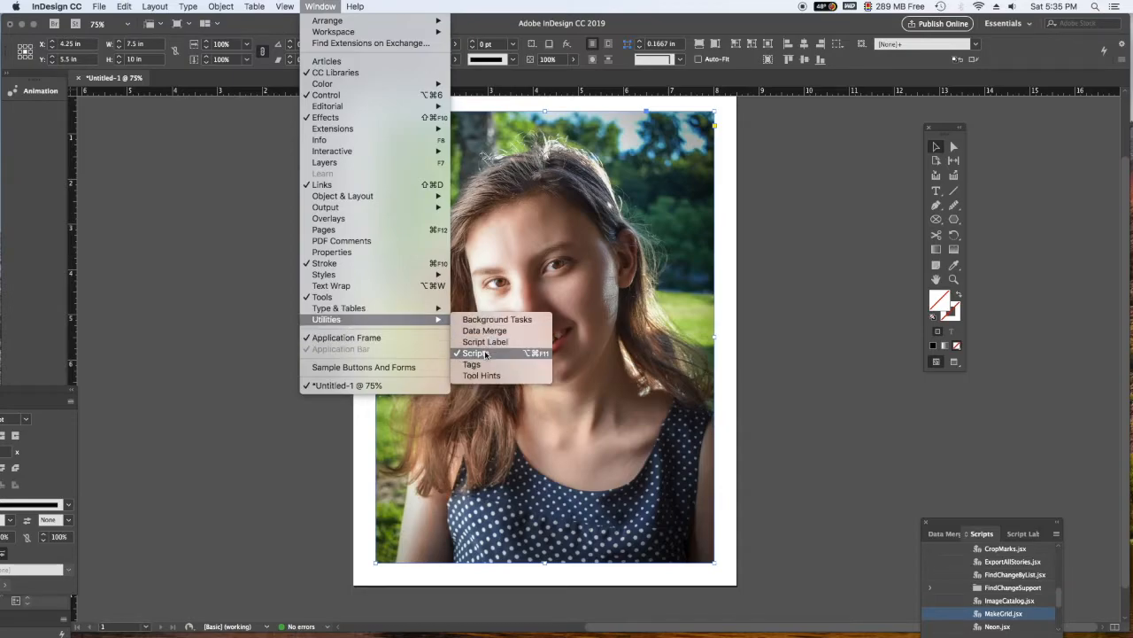
{"action": "left_click", "coordinate": [968, 523]}
{"action": "left_click_drag", "start_coordinate": [967, 523], "coordinate": [187, 106]}
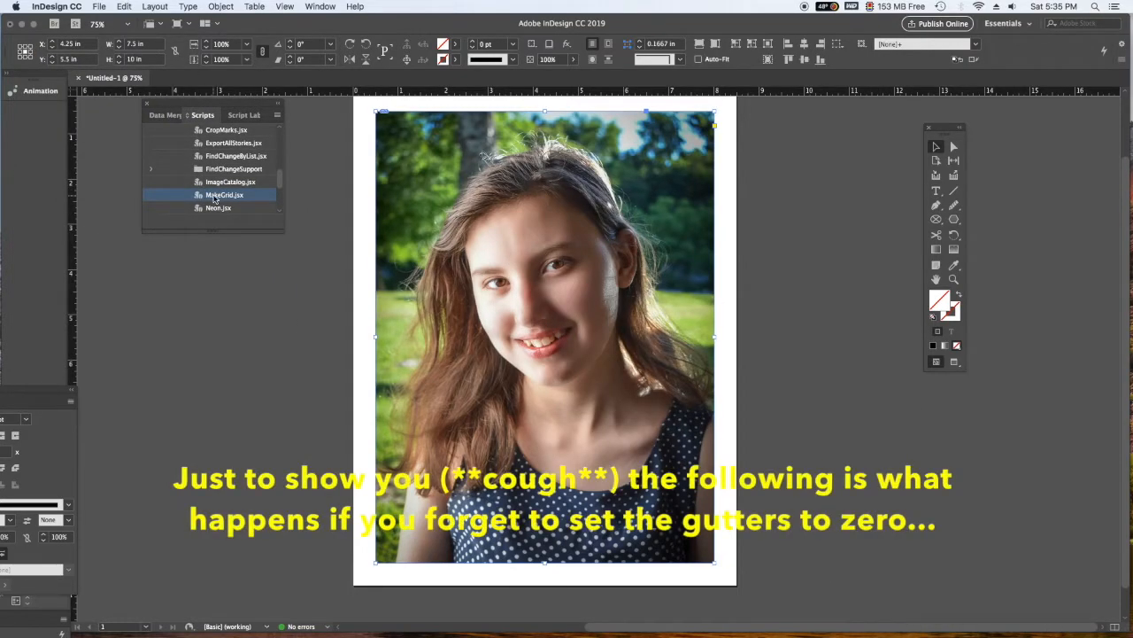
- Run the MakeGrid script on the photo with 10 rows, 4 columns and 12 pt row and column gutters
{"action": "double_click", "coordinate": [219, 194]}
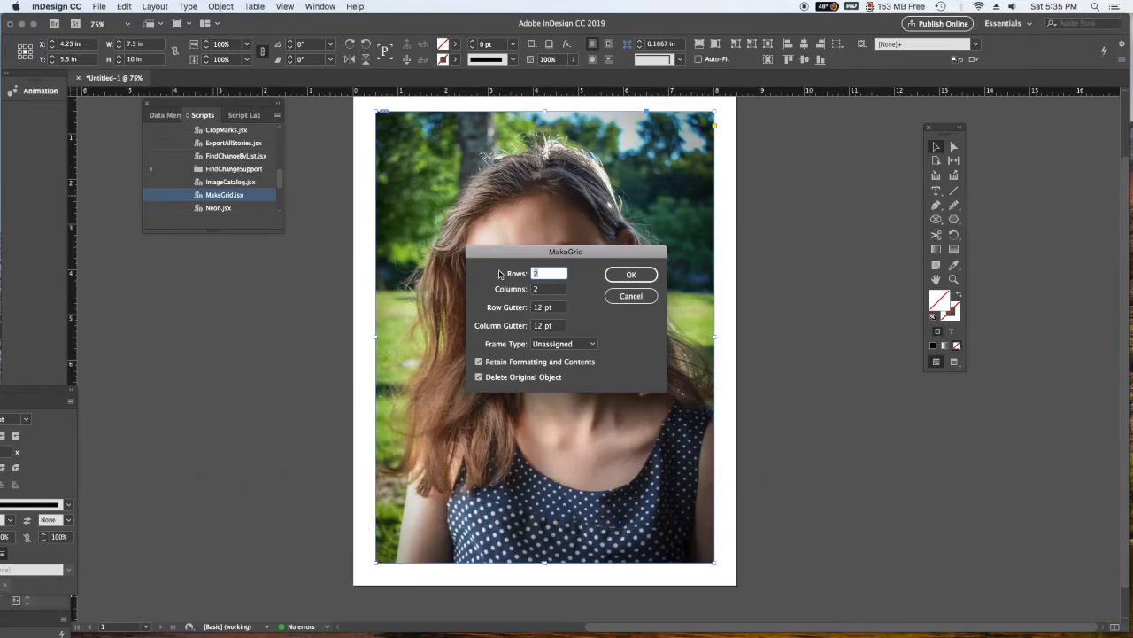
{"action": "key", "text": "Tab"}
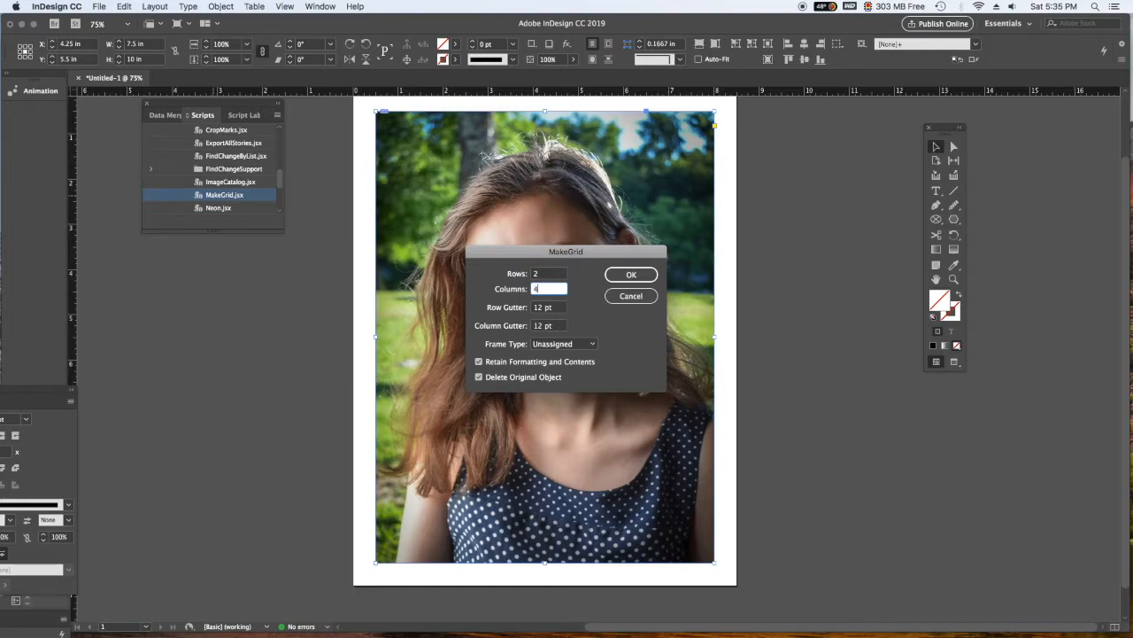
{"action": "key", "text": "shift+Tab"}
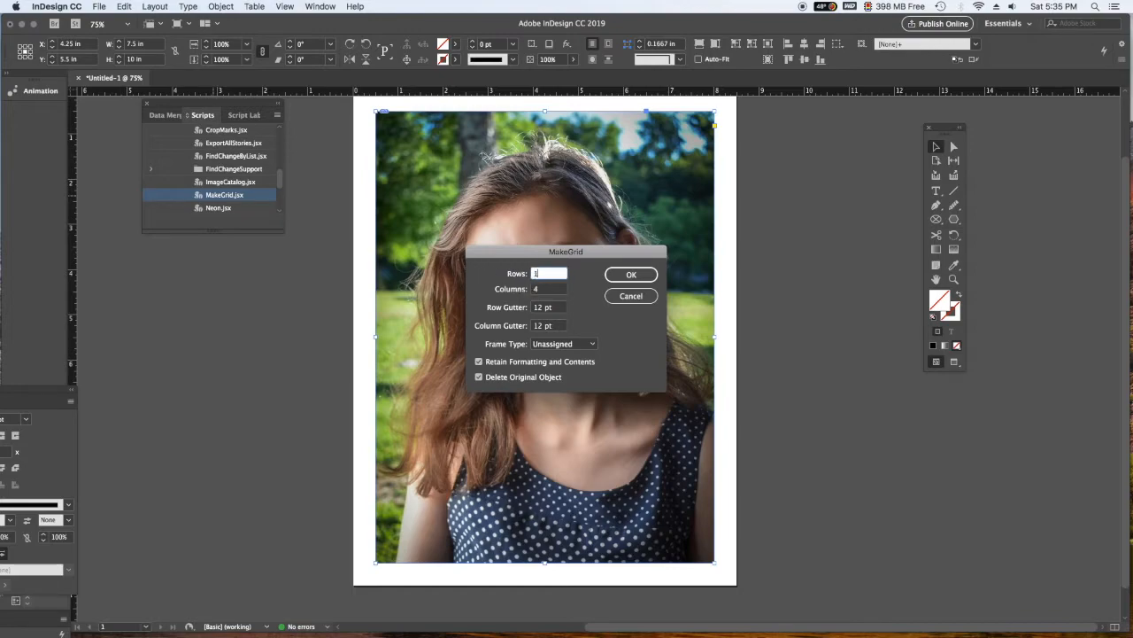
{"action": "type", "text": "10"}
{"action": "left_click", "coordinate": [632, 274]}
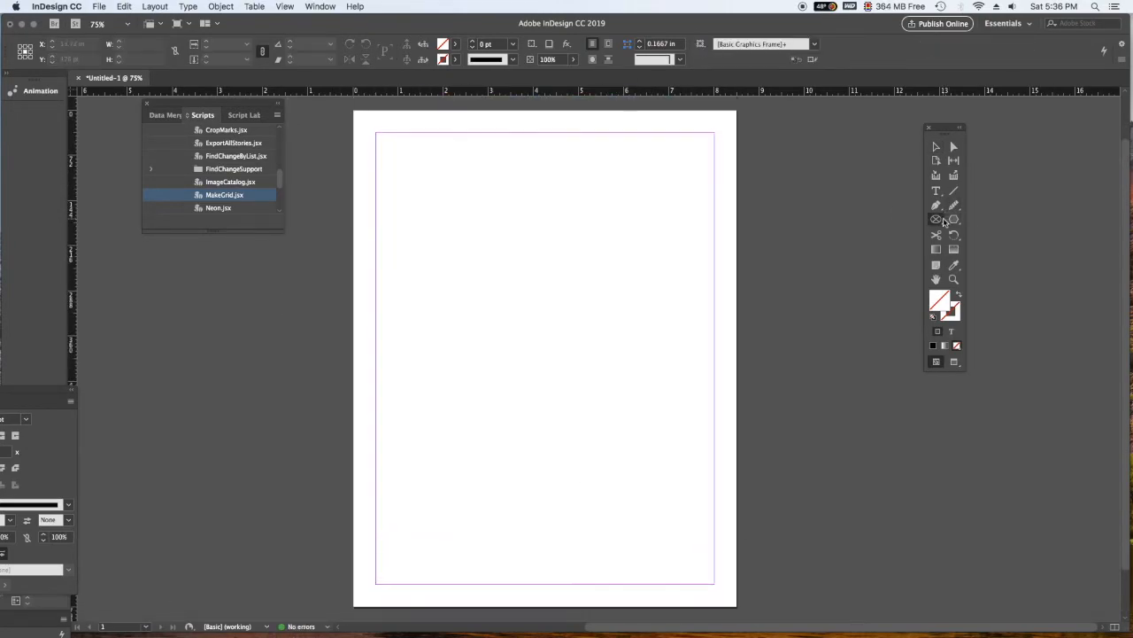
- Draw a 7.5 in by 720 pt frame on the page margins and place the portrait JPEG from the Desktop into it
{"action": "left_click_drag", "start_coordinate": [944, 222], "coordinate": [972, 233]}
{"action": "left_click_drag", "start_coordinate": [376, 133], "coordinate": [715, 584]}
{"action": "left_click", "coordinate": [939, 147]}
{"action": "left_click", "coordinate": [99, 6]}
{"action": "left_click", "coordinate": [115, 158]}
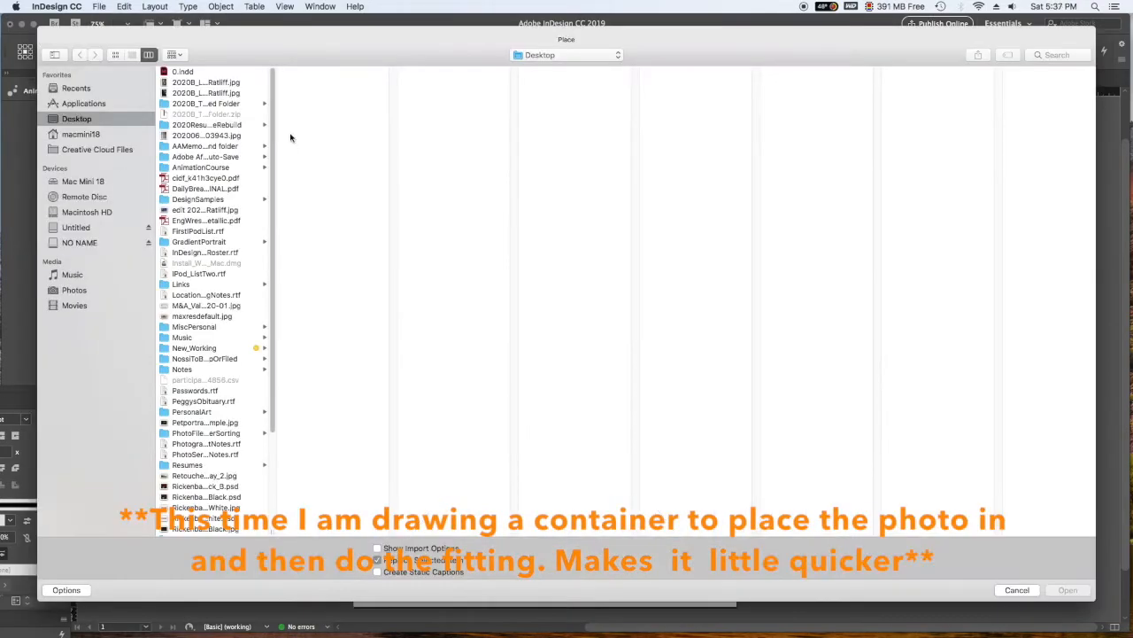
{"action": "left_click", "coordinate": [1068, 590]}
- Fit the placed portrait to its new frame with Content-Aware Fit
{"action": "left_click", "coordinate": [220, 6]}
{"action": "mouse_move", "coordinate": [266, 215]}
{"action": "left_click", "coordinate": [398, 236]}
{"action": "left_click", "coordinate": [220, 6]}
{"action": "mouse_move", "coordinate": [319, 7]}
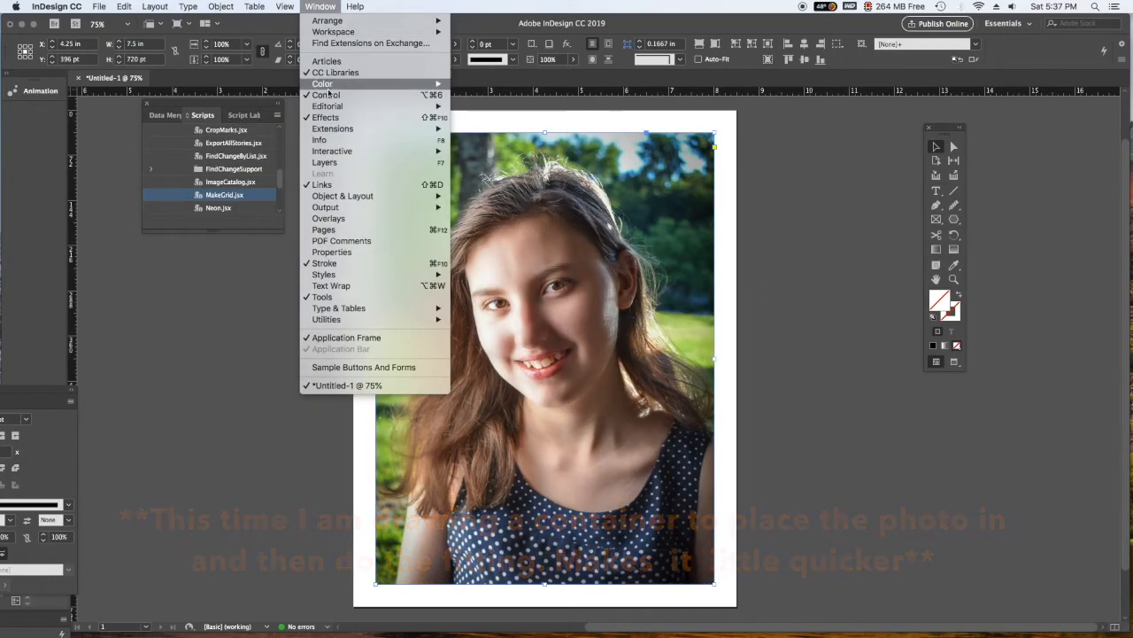
- Run the MakeGrid script on the fitted photo with 10 rows, 5 columns and both gutters at 0
{"action": "left_click", "coordinate": [249, 185]}
{"action": "mouse_move", "coordinate": [280, 180]}
{"action": "left_mouse_down"}
{"action": "mouse_move", "coordinate": [278, 152]}
{"action": "mouse_move", "coordinate": [280, 186]}
{"action": "left_mouse_up"}
{"action": "double_click", "coordinate": [207, 159]}
{"action": "key", "text": "Tab"}
{"action": "type", "text": "5"}
{"action": "left_click_drag", "start_coordinate": [542, 274], "coordinate": [507, 273]}
{"action": "type", "text": "10"}
{"action": "key", "text": "Tab"}
{"action": "key", "text": "Tab"}
{"action": "type", "text": "0"}
{"action": "key", "text": "Tab"}
{"action": "type", "text": "0"}
{"action": "left_click", "coordinate": [633, 275]}
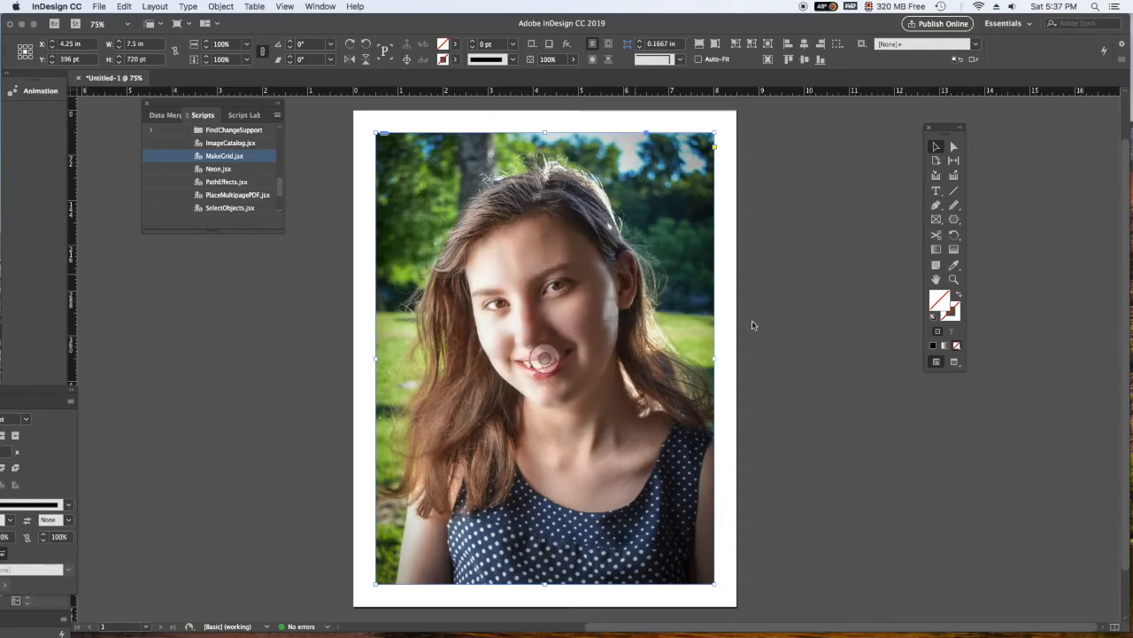
- Park the row 2, column 3 hair piece beside the page and shift the neckline, row 5, column 5 and row 7, column 1 pieces into freed slots
{"action": "left_click_drag", "start_coordinate": [553, 199], "coordinate": [777, 308]}
{"action": "left_click_drag", "start_coordinate": [632, 515], "coordinate": [564, 199]}
{"action": "left_click_drag", "start_coordinate": [783, 308], "coordinate": [629, 516]}
{"action": "left_click_drag", "start_coordinate": [409, 426], "coordinate": [680, 337]}
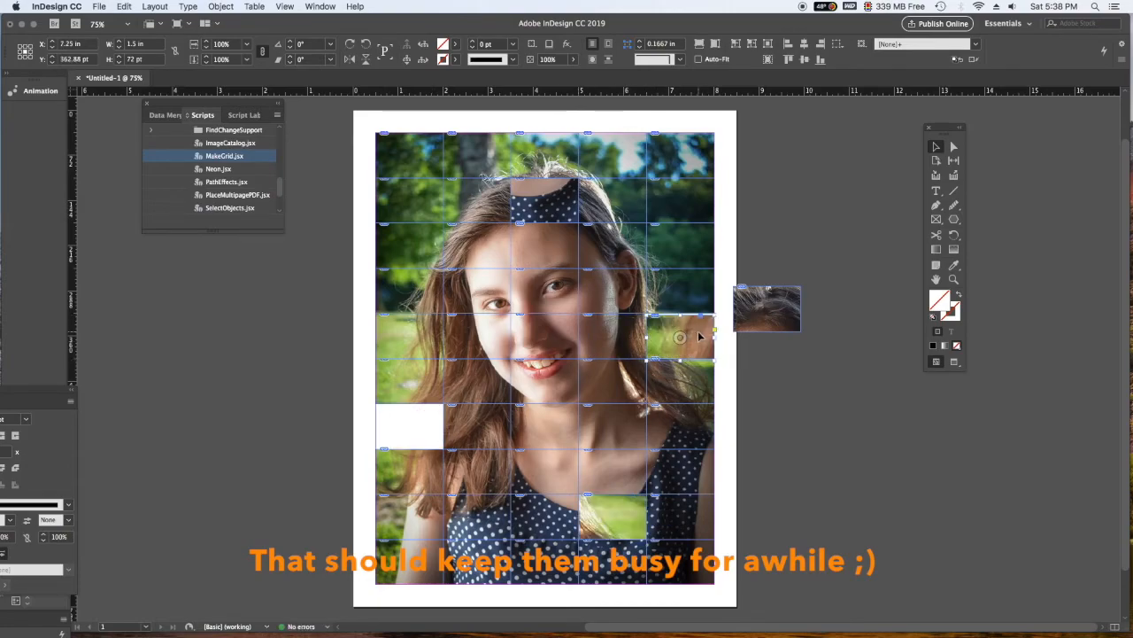
- Rotate the row 2, column 5, top corner and row 7, column 5 pieces through the gaps and drop the parked hair piece into the last one
{"action": "left_click_drag", "start_coordinate": [680, 200], "coordinate": [428, 427]}
{"action": "left_click_drag", "start_coordinate": [409, 153], "coordinate": [679, 194]}
{"action": "left_click_drag", "start_coordinate": [681, 436], "coordinate": [412, 171]}
{"action": "left_click_drag", "start_coordinate": [783, 314], "coordinate": [696, 431]}
- Swap the row 10, column 2 dress piece with the row 3, column 1 background piece
{"action": "left_click_drag", "start_coordinate": [475, 566], "coordinate": [294, 308]}
{"action": "left_click_drag", "start_coordinate": [425, 246], "coordinate": [503, 563]}
{"action": "left_click_drag", "start_coordinate": [308, 301], "coordinate": [427, 245]}
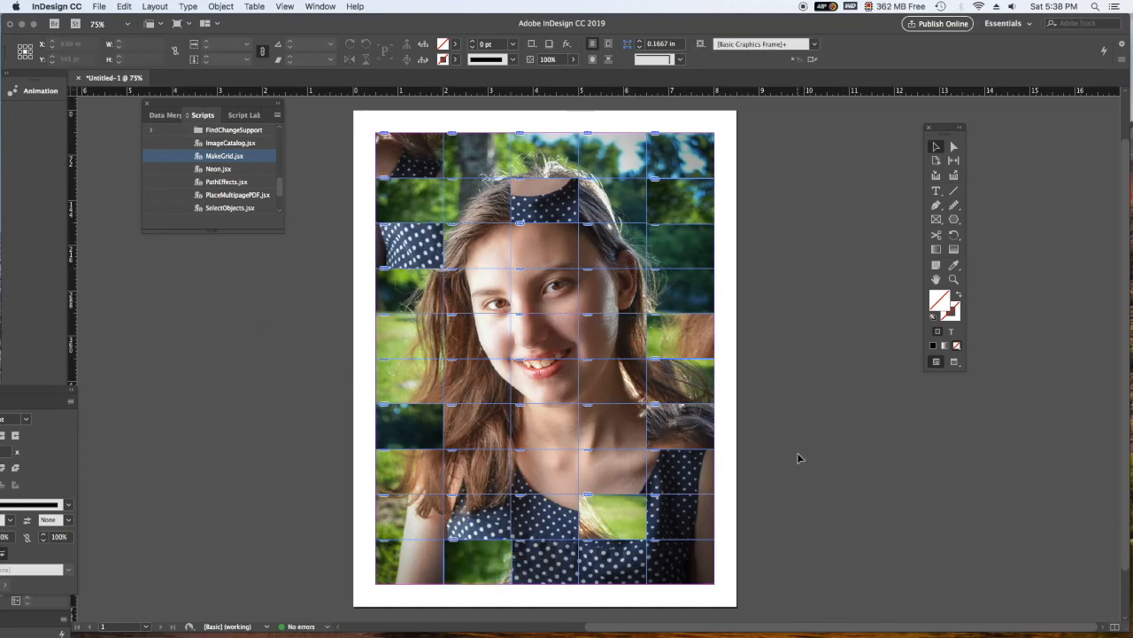